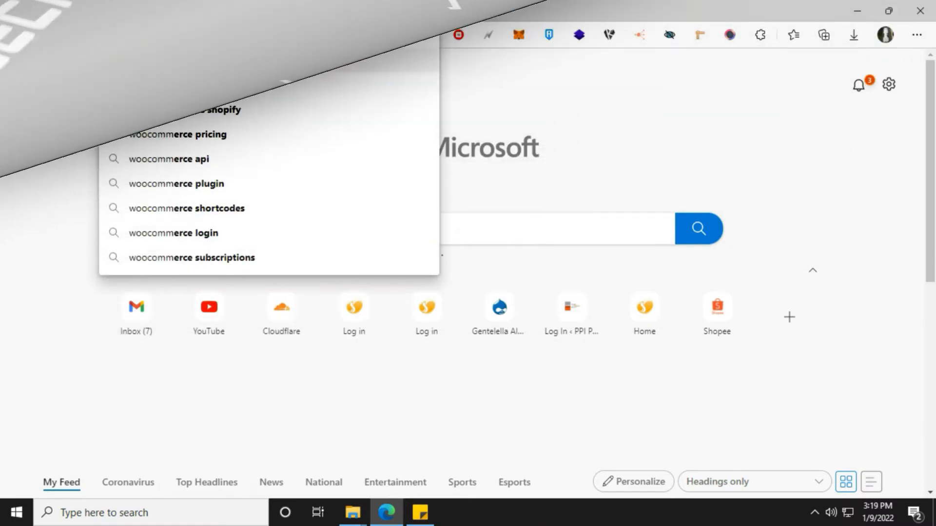
# - Search the web for "woocommerce download"
pyautogui.press('Down')
pyautogui.press('Up')
pyautogui.press('Up')
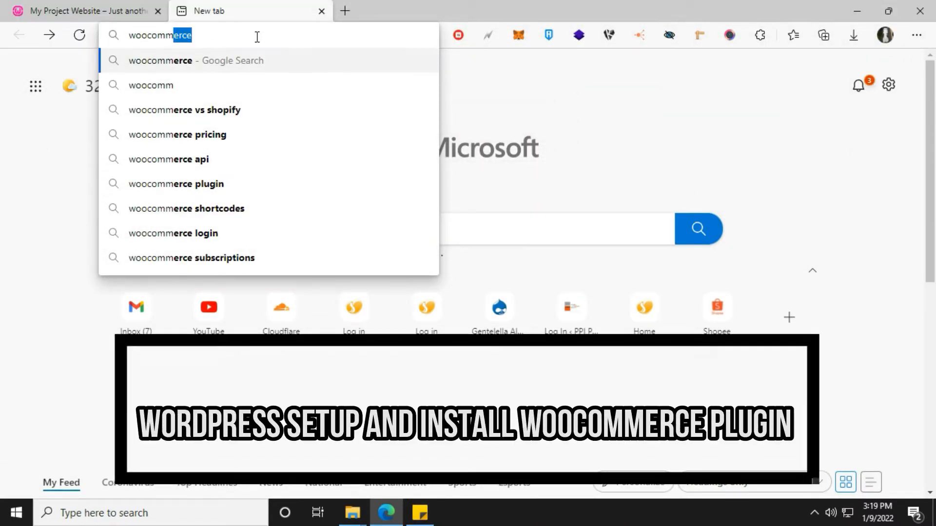
pyautogui.press('Down')
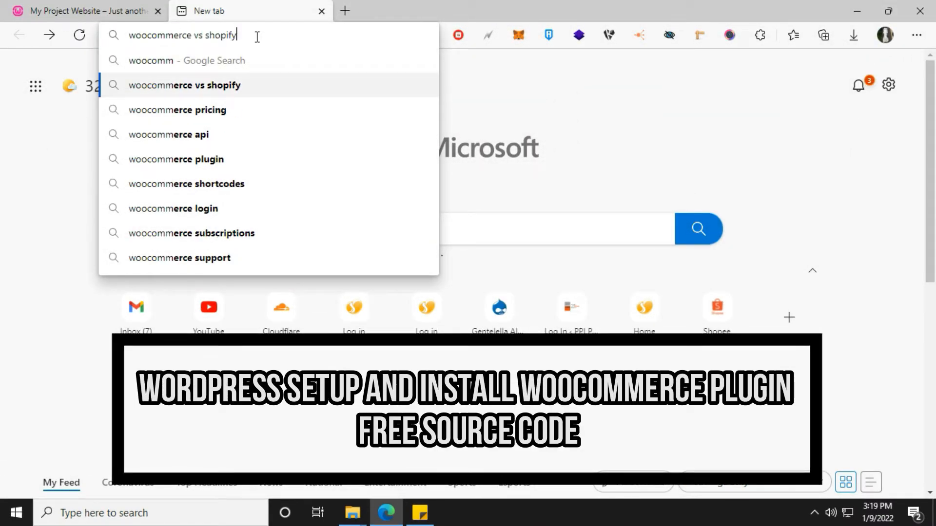
pyautogui.press('BackSpace')
pyautogui.press('BackSpace')
pyautogui.press('BackSpace')
pyautogui.press('BackSpace')
pyautogui.press('BackSpace')
pyautogui.press('BackSpace')
pyautogui.press('BackSpace')
pyautogui.press('BackSpace')
pyautogui.press('BackSpace')
pyautogui.press('BackSpace')
pyautogui.write('download')
pyautogui.press('Return')
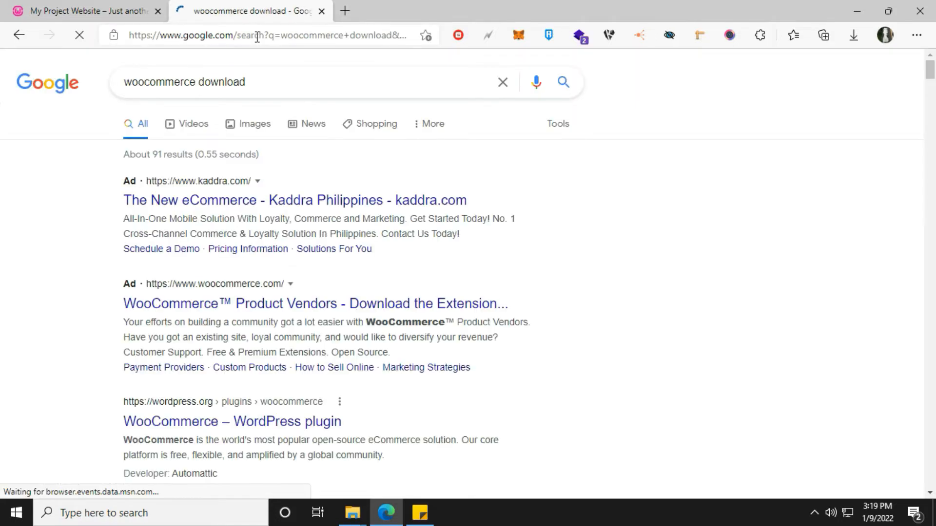
# - Open the WooCommerce plugin page on wordpress.org from the search results
pyautogui.scroll(-2, 273, 278)
pyautogui.scroll(-1, 306, 239)
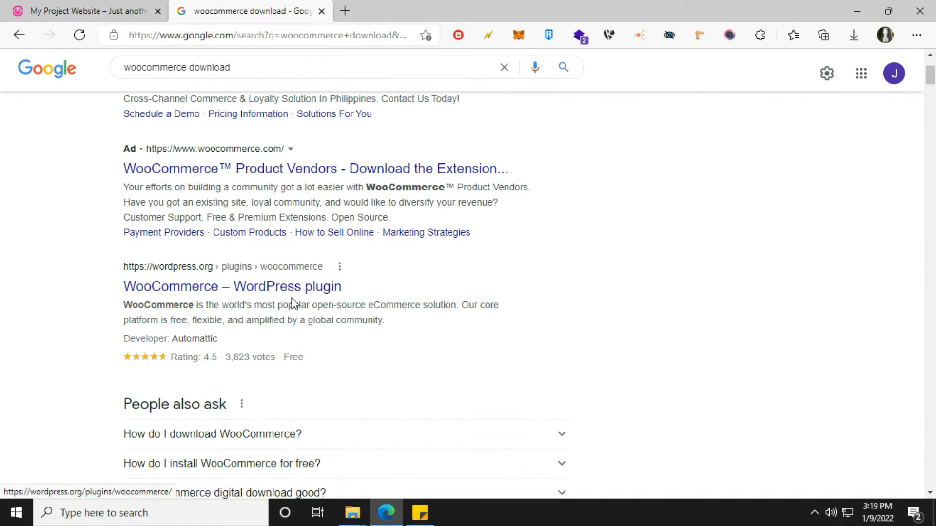
pyautogui.click(284, 291)
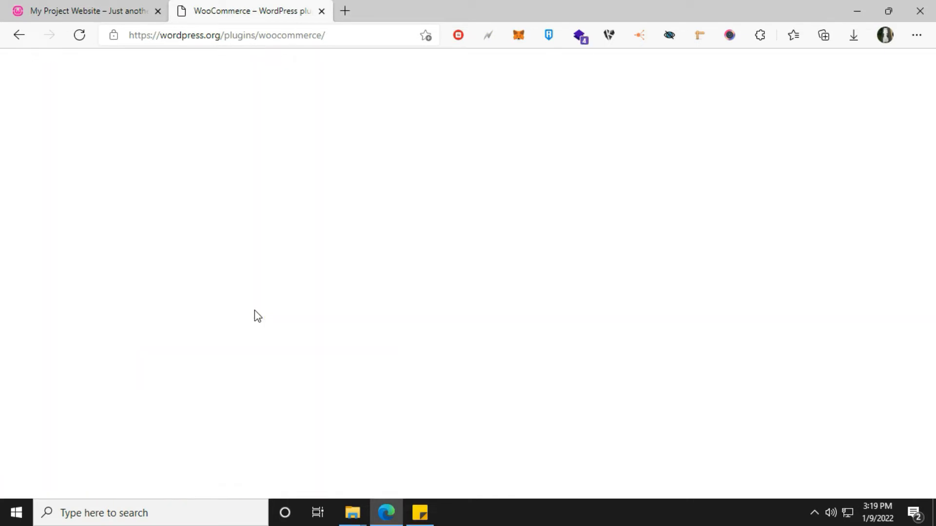
# - Look over the WooCommerce plugin page and download the version 6.0.0 zip file
pyautogui.scroll(-7, 474, 337)
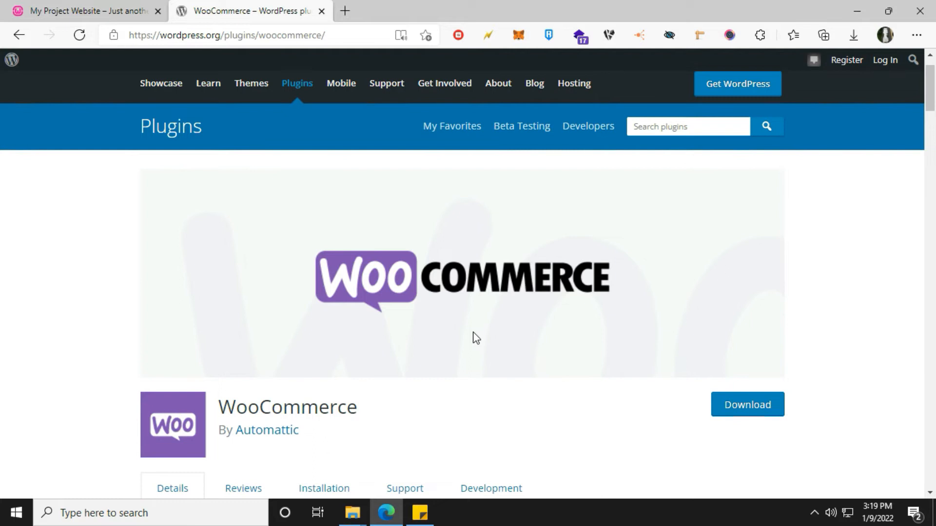
pyautogui.scroll(3, 464, 320)
pyautogui.scroll(1, 501, 315)
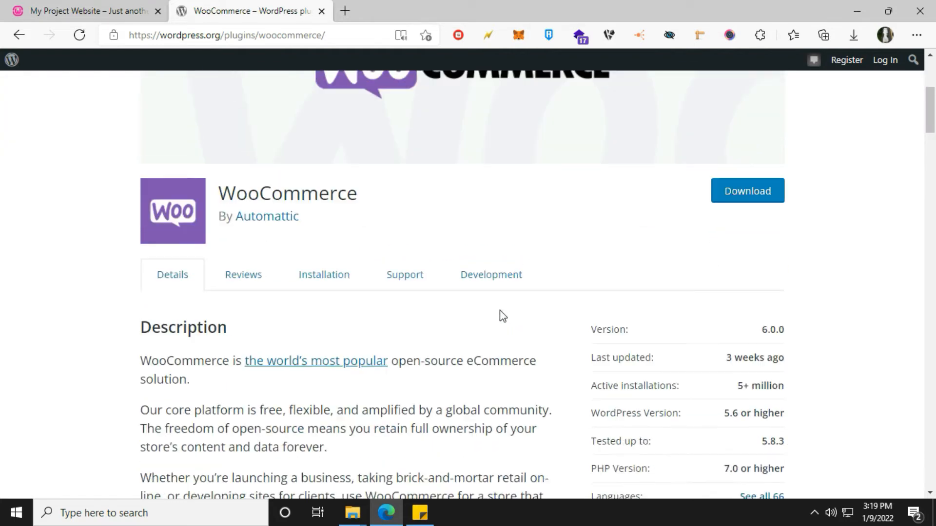
pyautogui.scroll(-10, 501, 312)
pyautogui.scroll(-20, 501, 310)
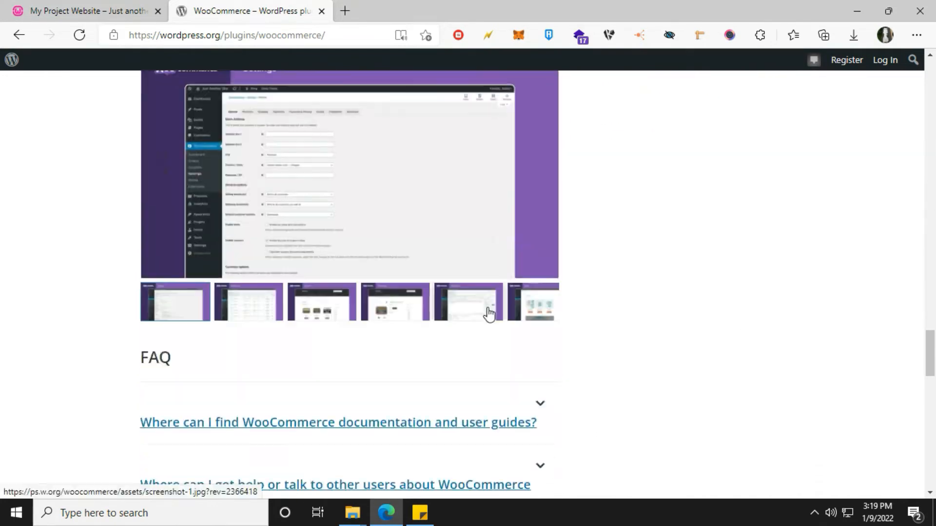
pyautogui.click(538, 236)
pyautogui.click(537, 237)
pyautogui.click(538, 236)
pyautogui.scroll(20, 538, 235)
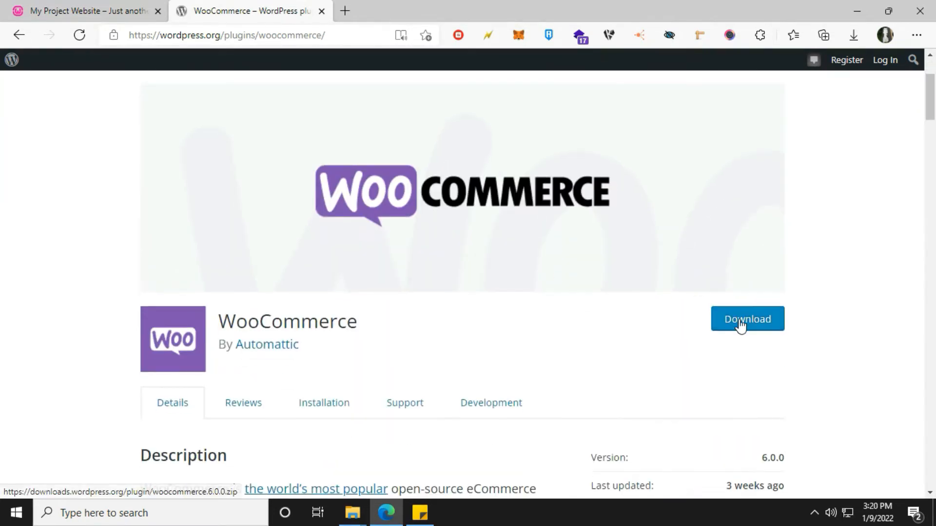
pyautogui.click(740, 326)
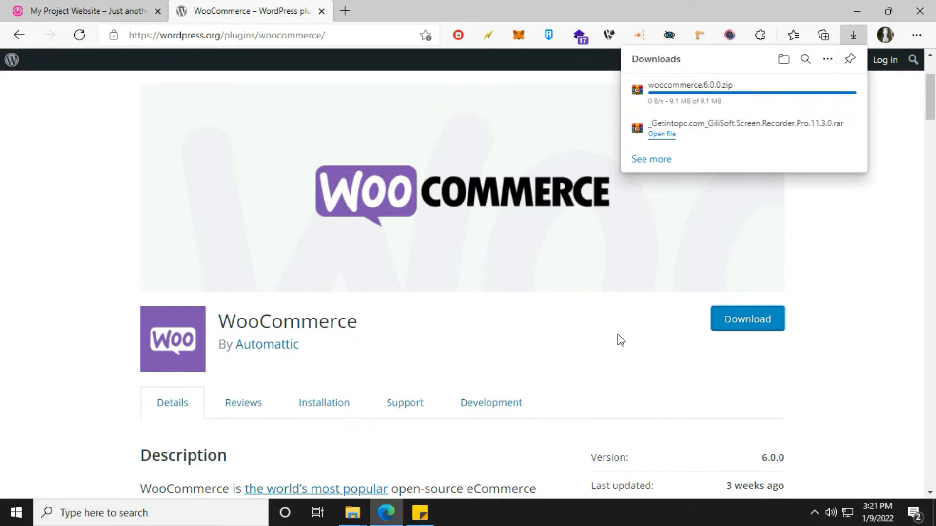
# - Show the downloaded woocommerce.6.0.0.zip in its folder and copy the file
pyautogui.click(853, 36)
pyautogui.click(809, 91)
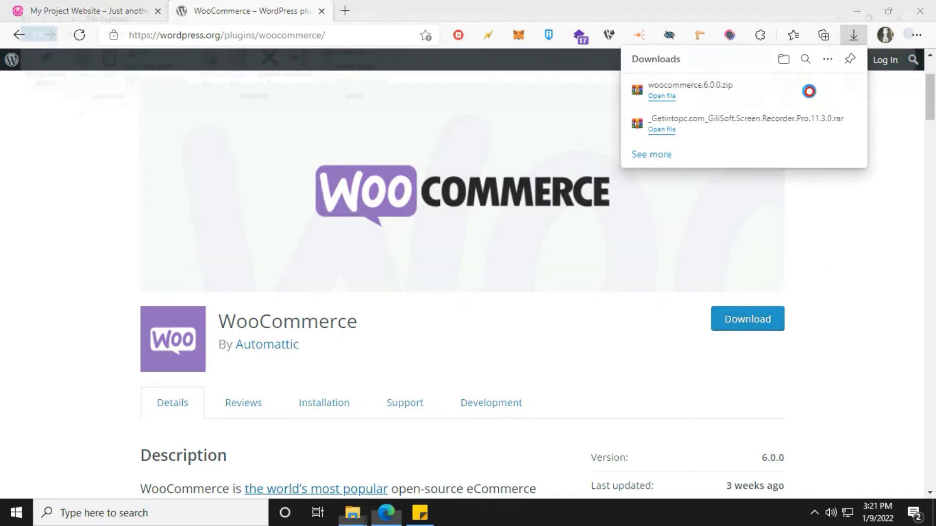
pyautogui.rightClick(214, 171)
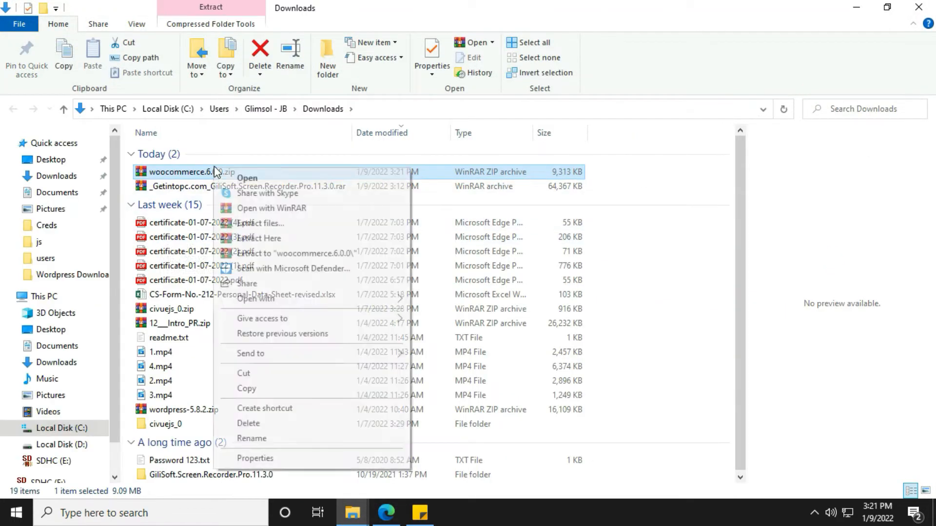
pyautogui.click(271, 389)
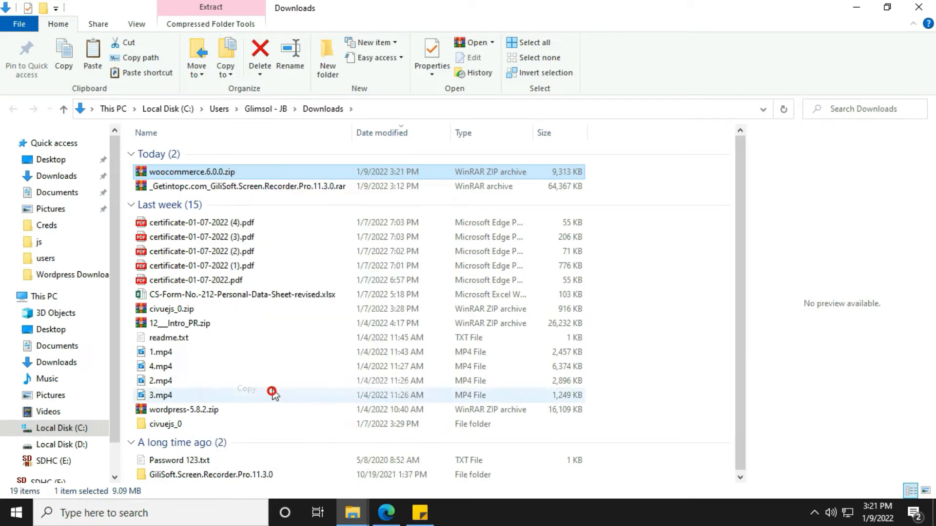
pyautogui.click(814, 514)
pyautogui.click(842, 485)
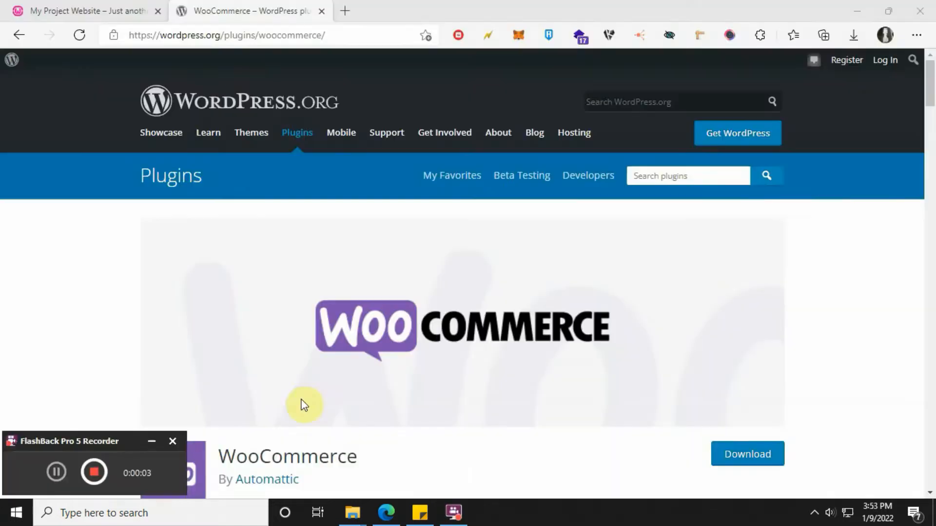
# - Reveal woocommerce.6.0.0.zip from the browser's download list, maximize the folder window and copy the archive
pyautogui.click(853, 39)
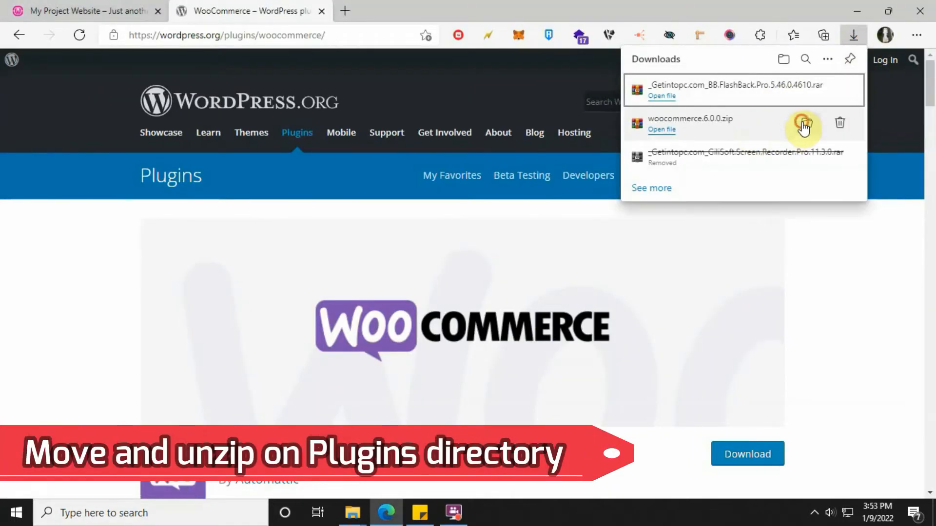
pyautogui.click(806, 126)
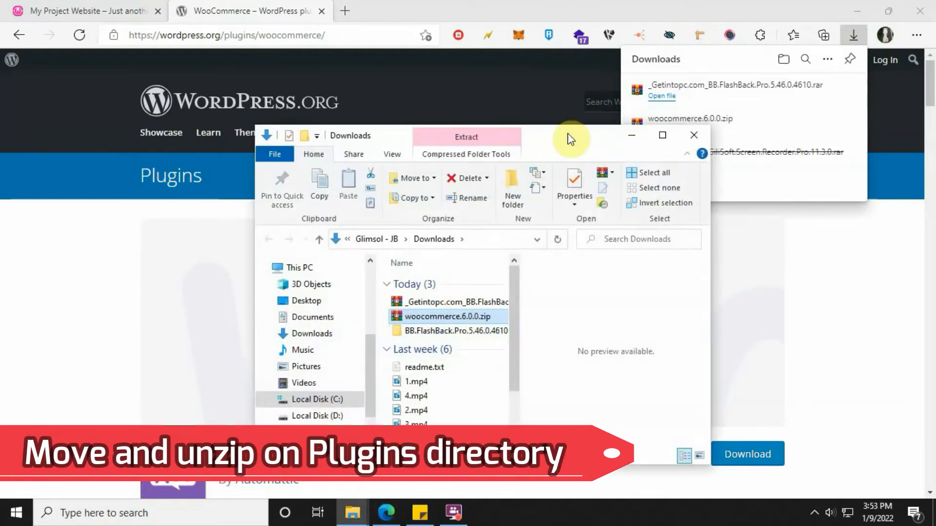
pyautogui.doubleClick(564, 139)
pyautogui.rightClick(284, 185)
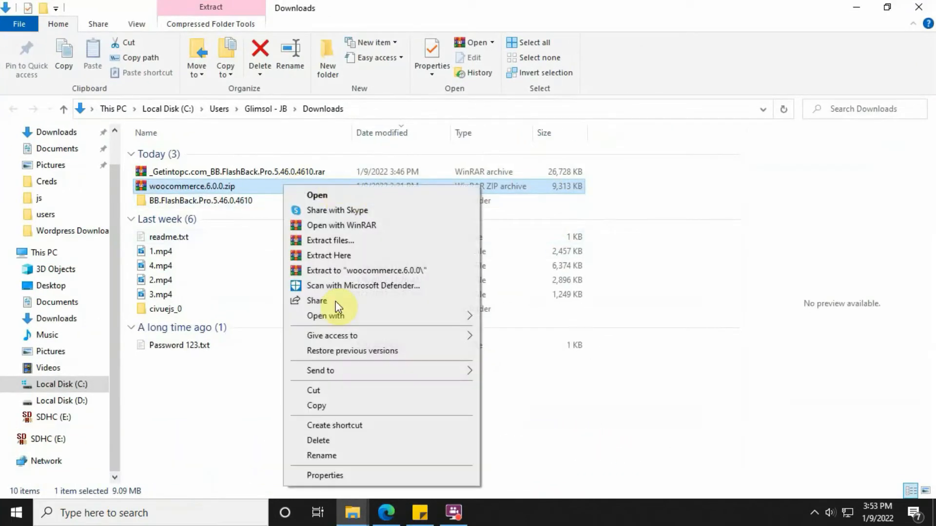
pyautogui.click(330, 410)
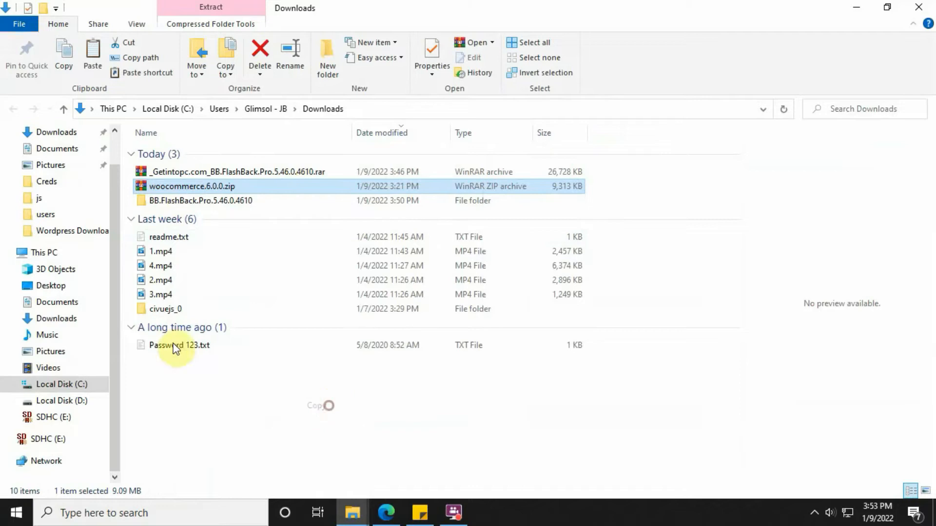
# - Paste the copied WooCommerce archive into C:\wamp64\www\my-project\wp-content\plugins
pyautogui.click(60, 385)
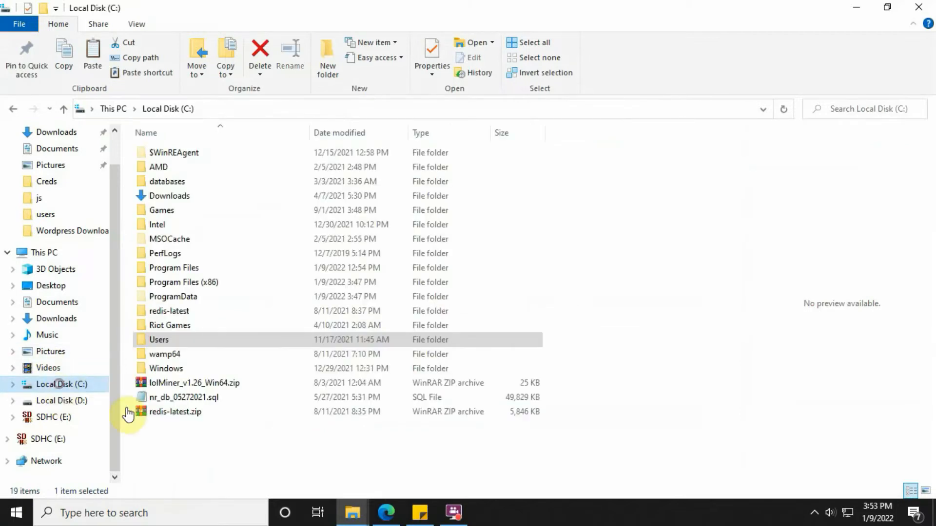
pyautogui.doubleClick(189, 356)
pyautogui.doubleClick(181, 269)
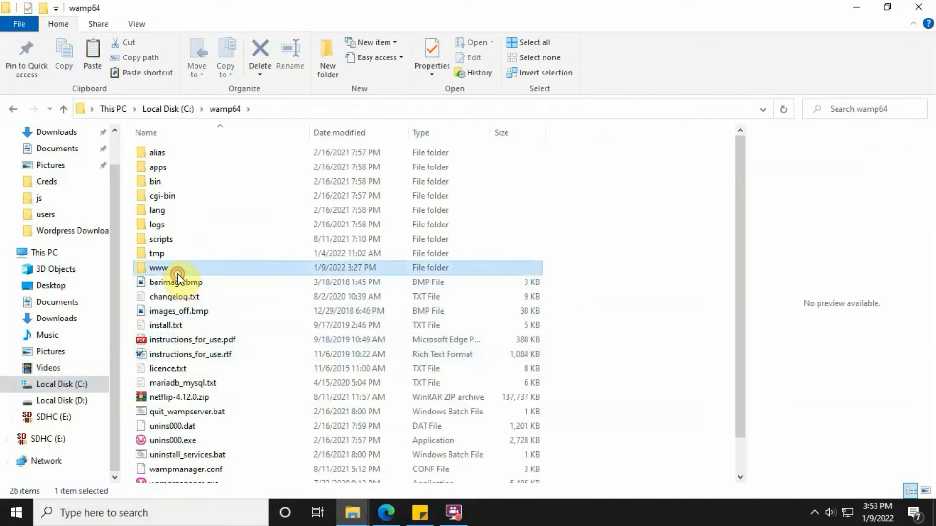
pyautogui.doubleClick(181, 225)
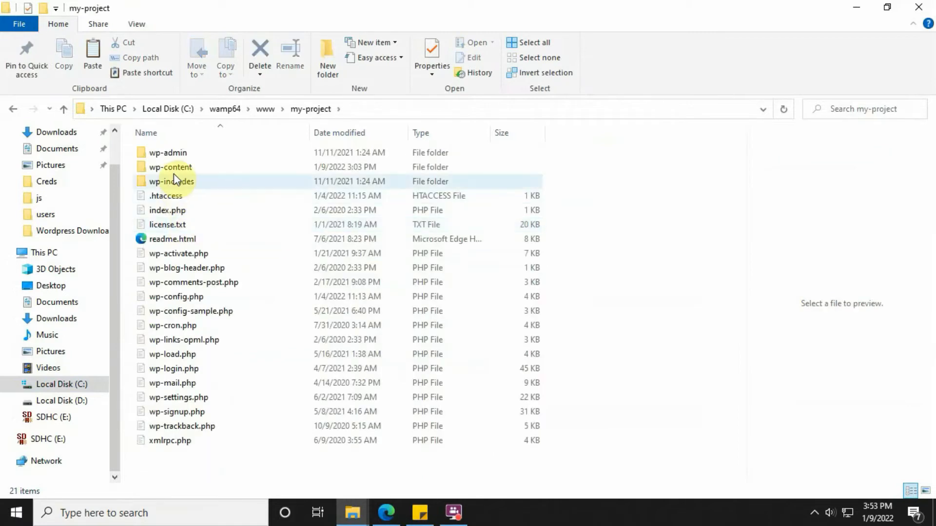
pyautogui.doubleClick(174, 168)
pyautogui.doubleClick(173, 153)
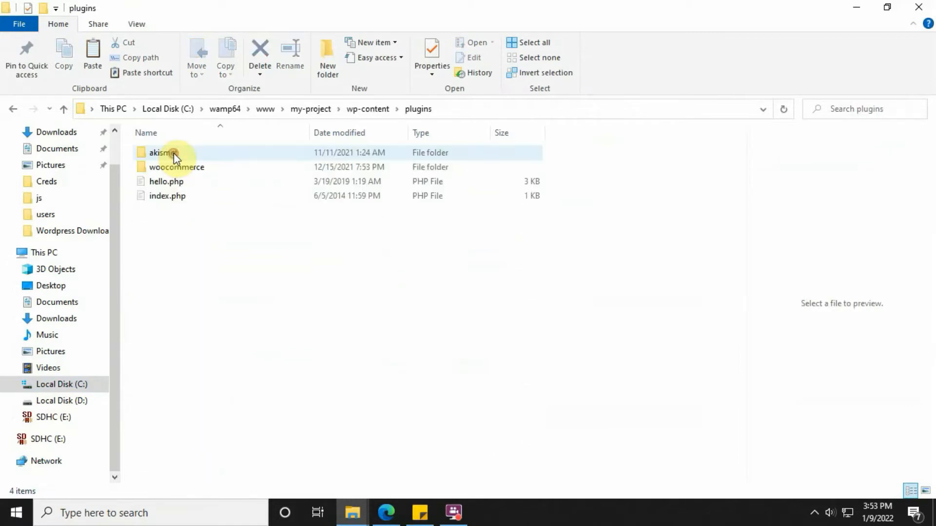
pyautogui.rightClick(196, 258)
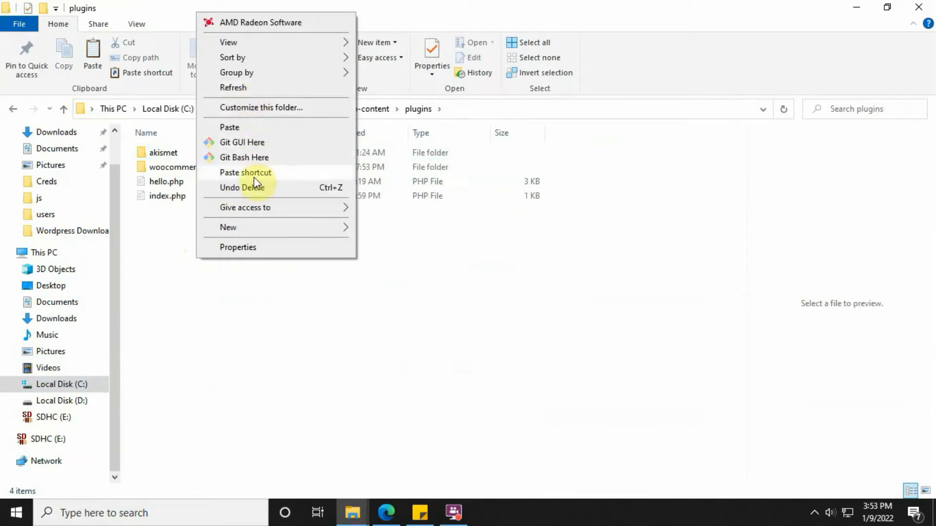
pyautogui.click(246, 128)
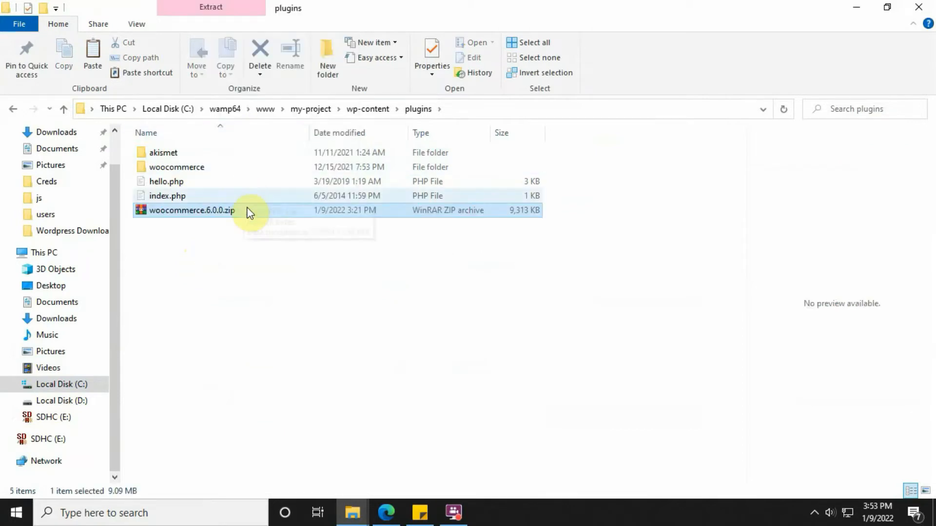
# - Extract woocommerce.6.0.0.zip directly into the plugins folder, replacing all existing files, and delete the archive
pyautogui.rightClick(240, 221)
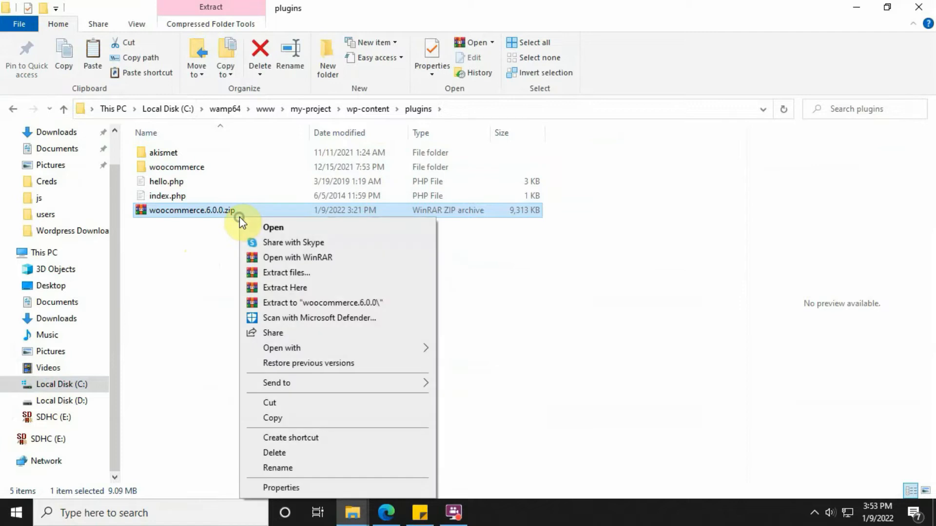
pyautogui.click(308, 288)
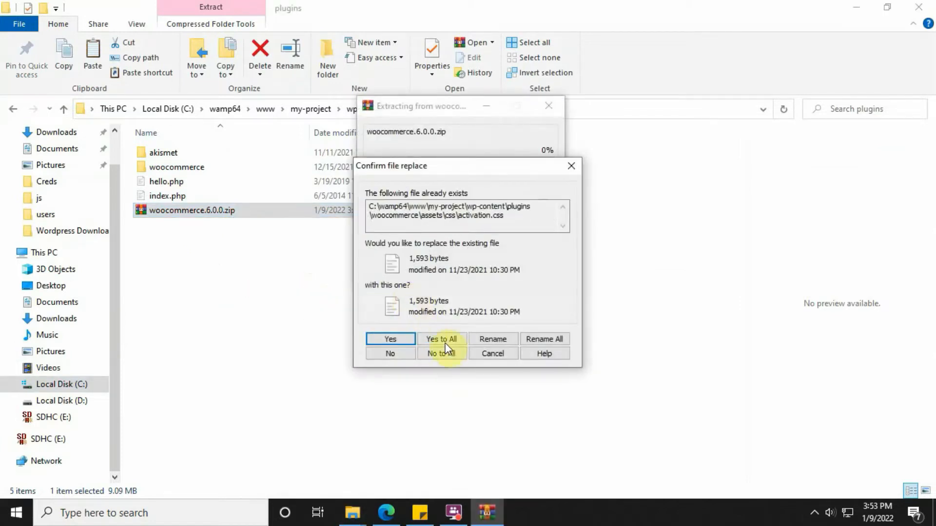
pyautogui.click(446, 341)
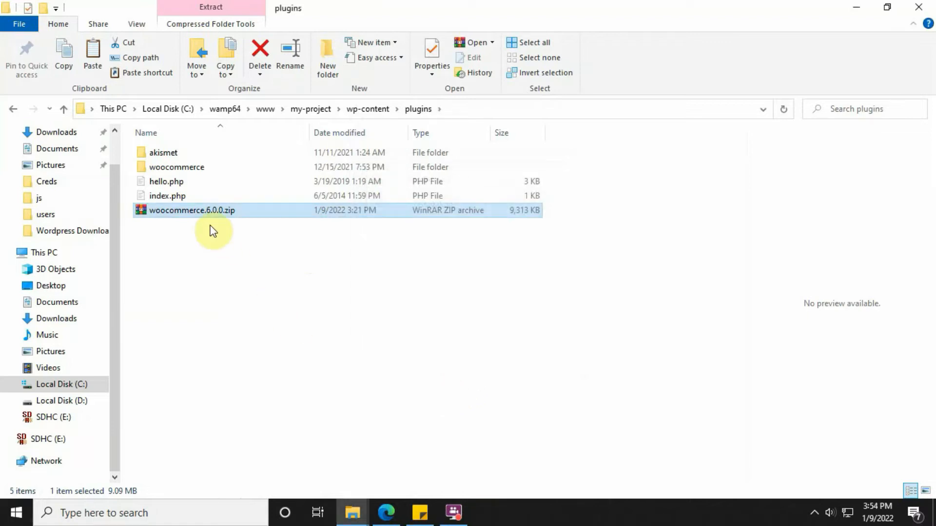
pyautogui.rightClick(199, 209)
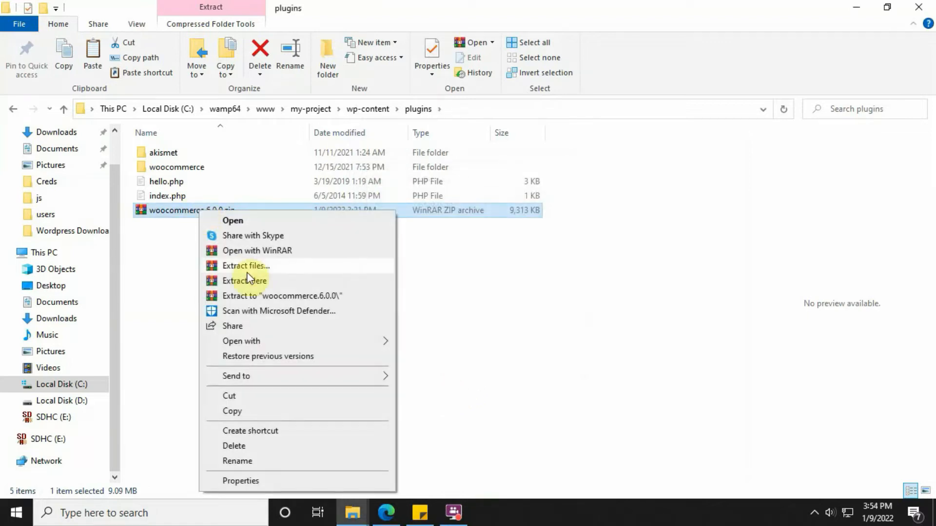
pyautogui.click(268, 445)
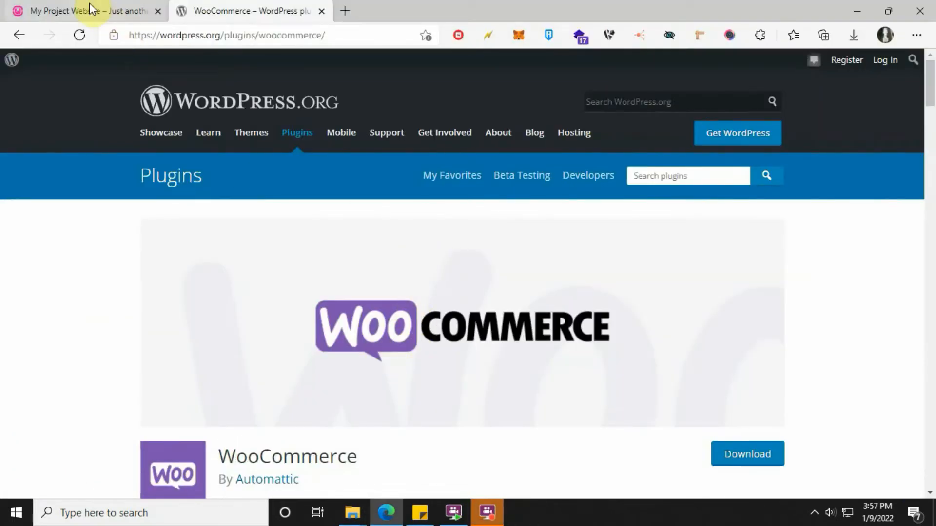
# - Switch to the browser's My Project Website page and open the installed plugins list in its WordPress admin dashboard
pyautogui.click(89, 8)
pyautogui.scroll(-2, 393, 222)
pyautogui.scroll(2, 71, 99)
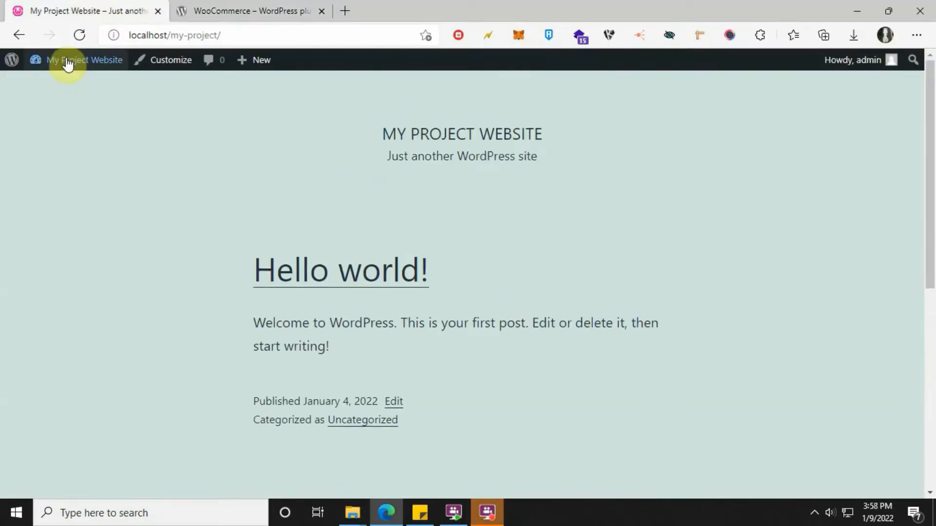
pyautogui.click(68, 63)
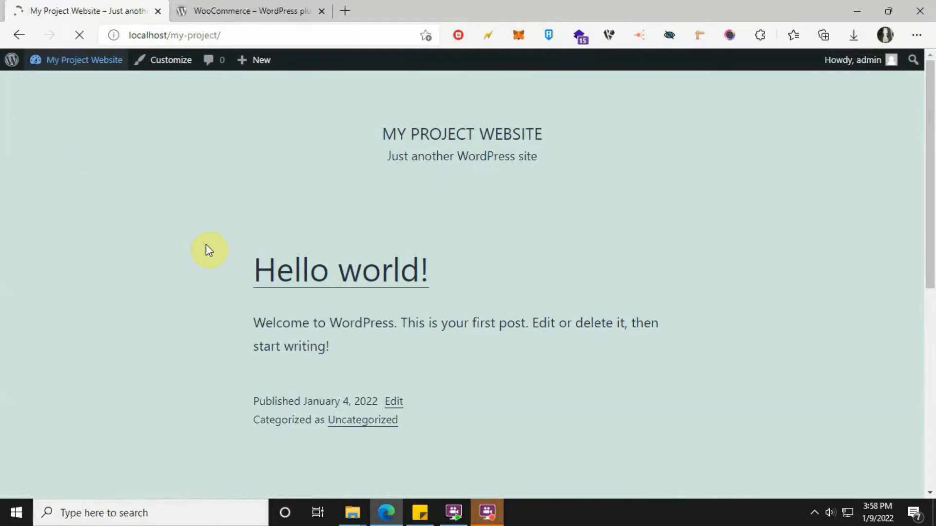
pyautogui.scroll(-3, 210, 246)
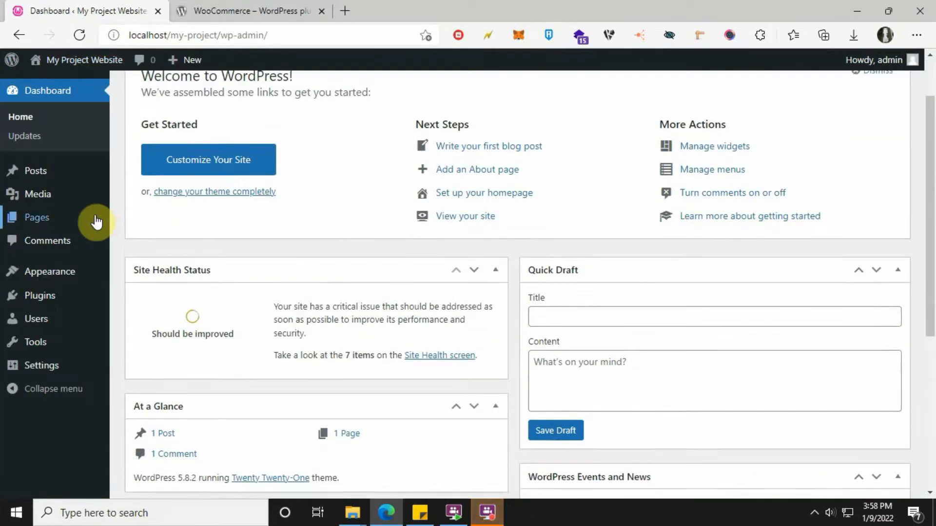
pyautogui.click(52, 303)
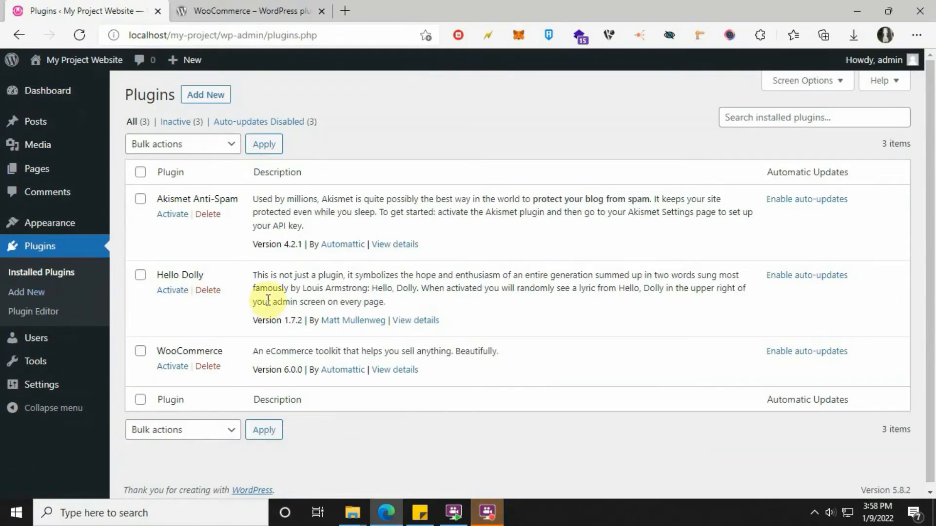
# - Activate the WooCommerce plugin in the installed plugins list
pyautogui.moveTo(229, 358); pyautogui.dragTo(151, 376)
pyautogui.click(152, 376)
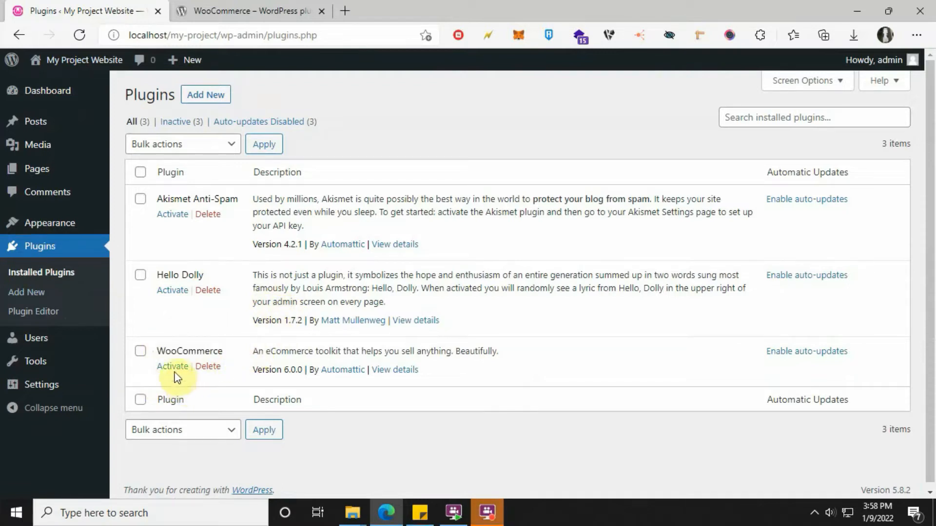
pyautogui.click(173, 366)
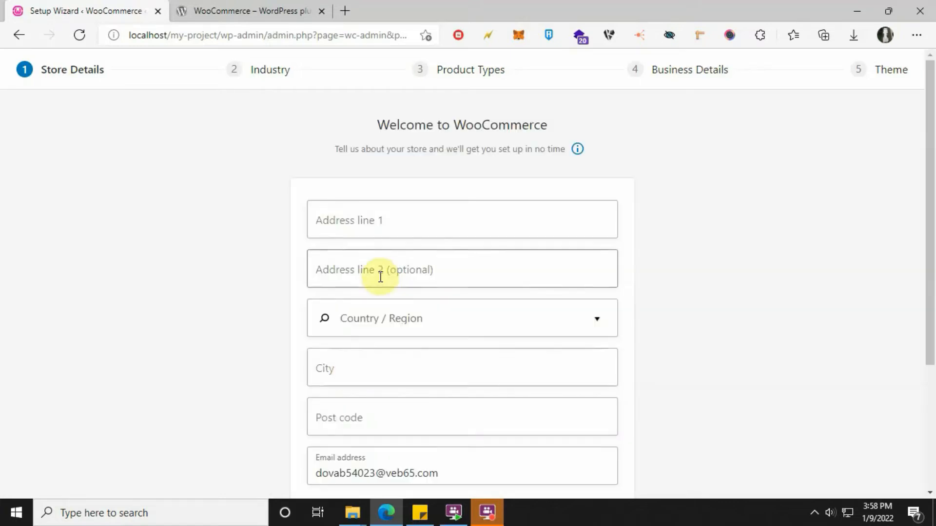
# - Enter Canada as address line 1 in the WooCommerce store details
pyautogui.click(448, 228)
pyautogui.scroll(-1, 449, 239)
pyautogui.scroll(-1, 449, 239)
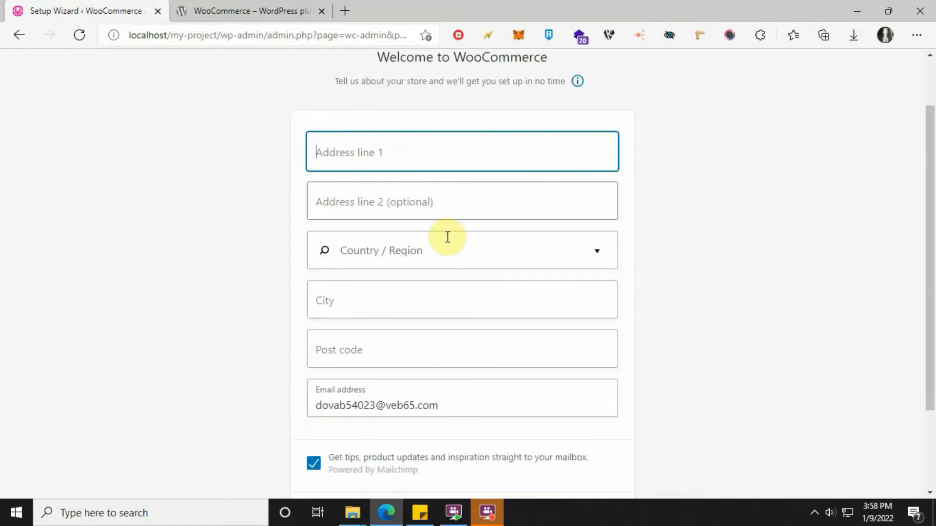
pyautogui.write('cA')
pyautogui.press('BackSpace')
pyautogui.press('BackSpace')
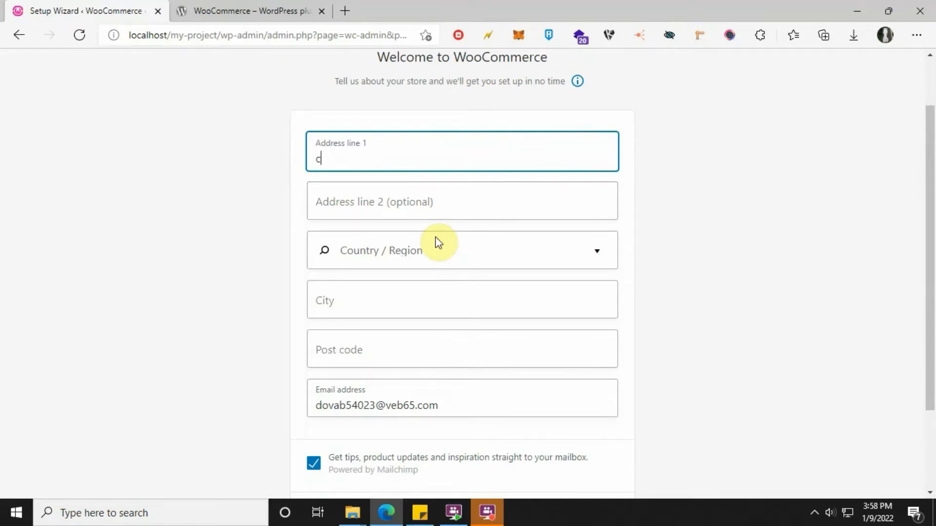
pyautogui.write('a')
pyautogui.press('BackSpace')
pyautogui.write('Canada')
# - Leave address line 2 empty and choose Canada — Alberta as the store's country/region
pyautogui.press('Tab')
pyautogui.press('Tab')
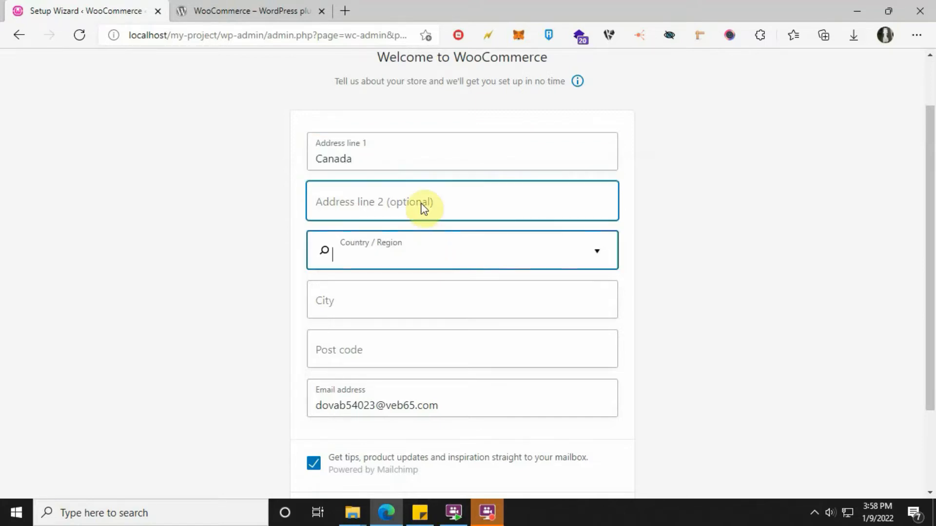
pyautogui.write('cana')
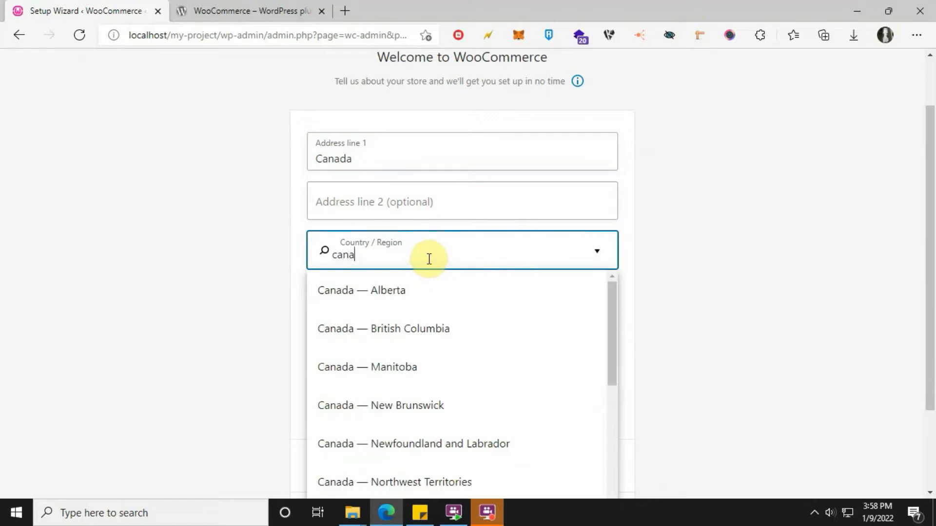
pyautogui.click(420, 291)
pyautogui.scroll(-1, 278, 275)
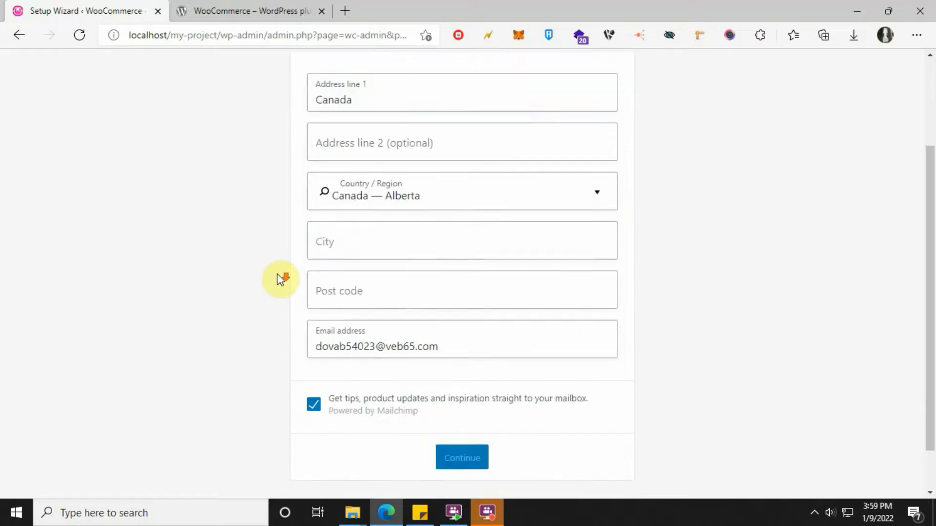
# - Enter City as the store's city and fill in the post code
pyautogui.scroll(-1, 280, 279)
pyautogui.click(347, 187)
pyautogui.write('C')
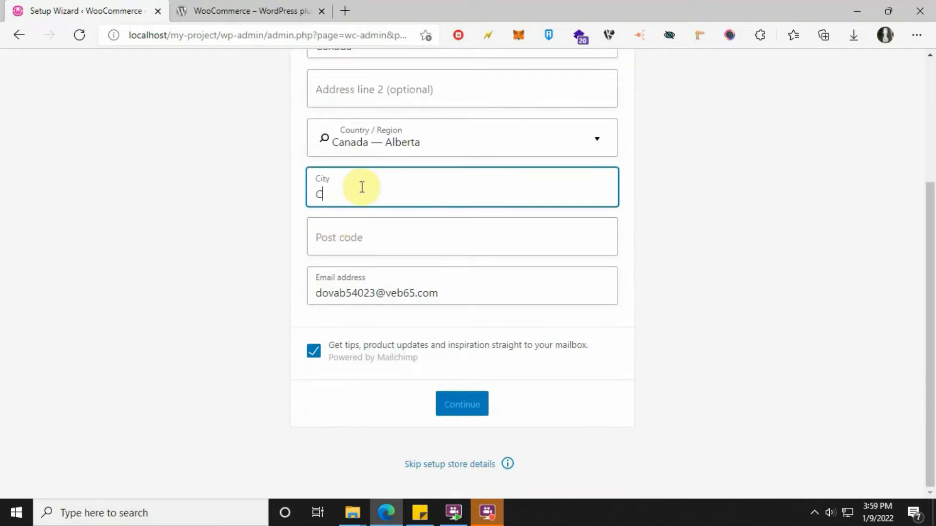
pyautogui.write('ity')
pyautogui.press('Return')
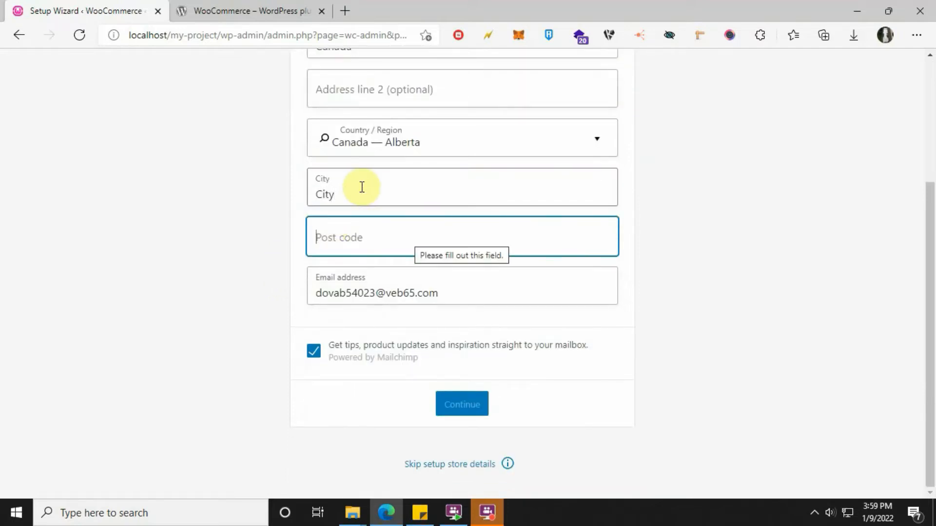
pyautogui.write('99999')
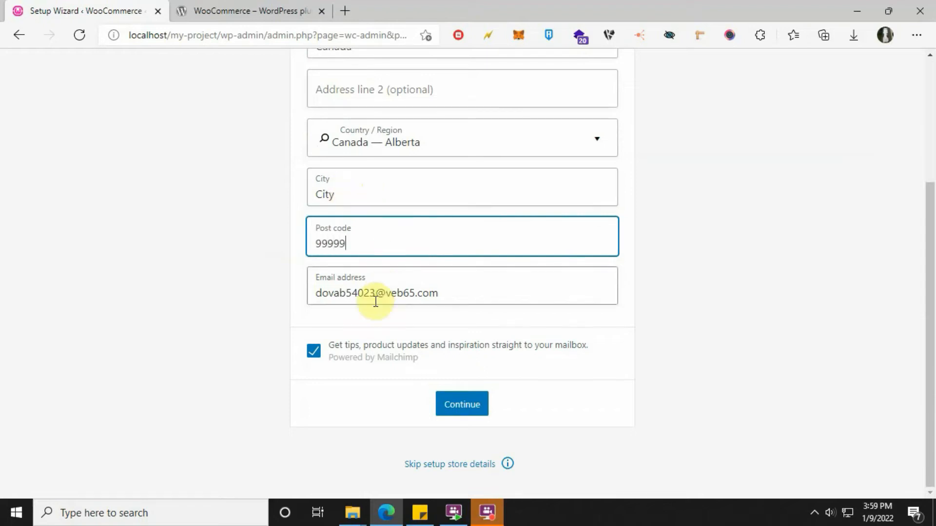
# - Opt out of the tips and product updates e-mails, submit the store details, and decline usage tracking
pyautogui.click(315, 354)
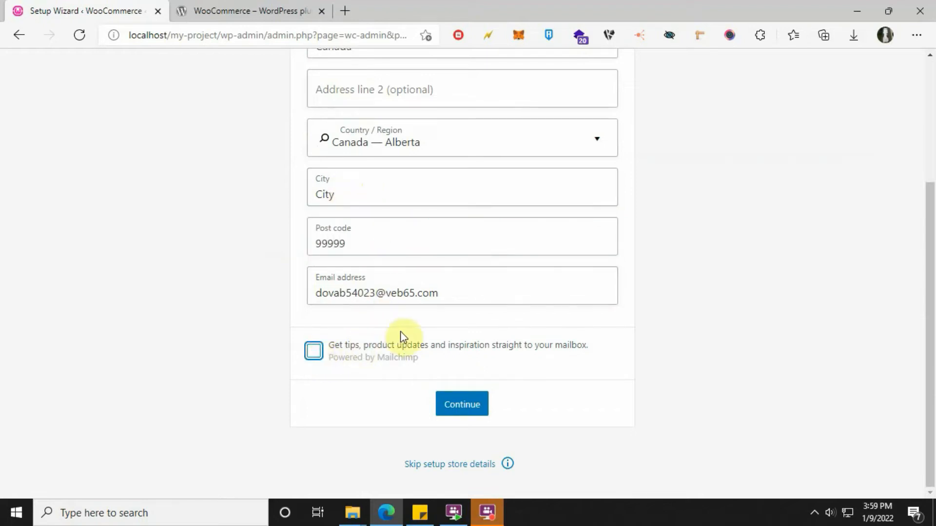
pyautogui.click(470, 403)
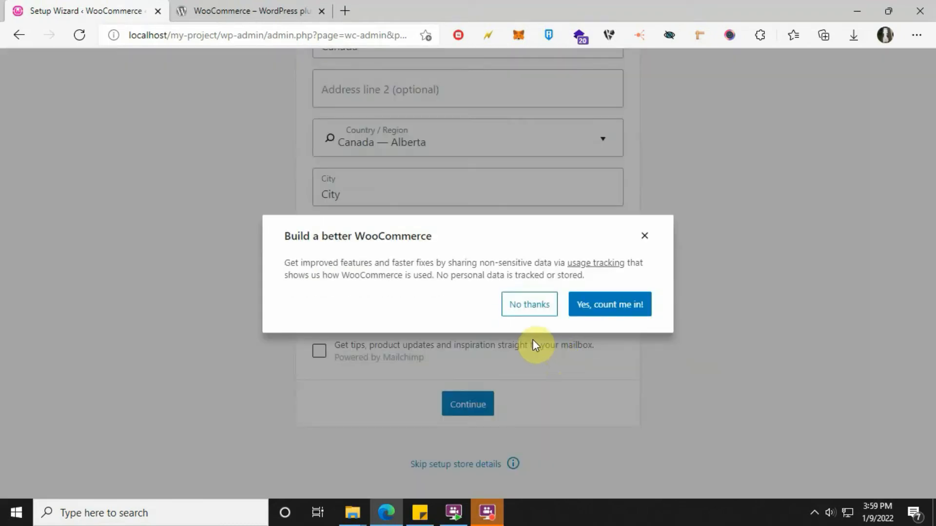
pyautogui.click(537, 308)
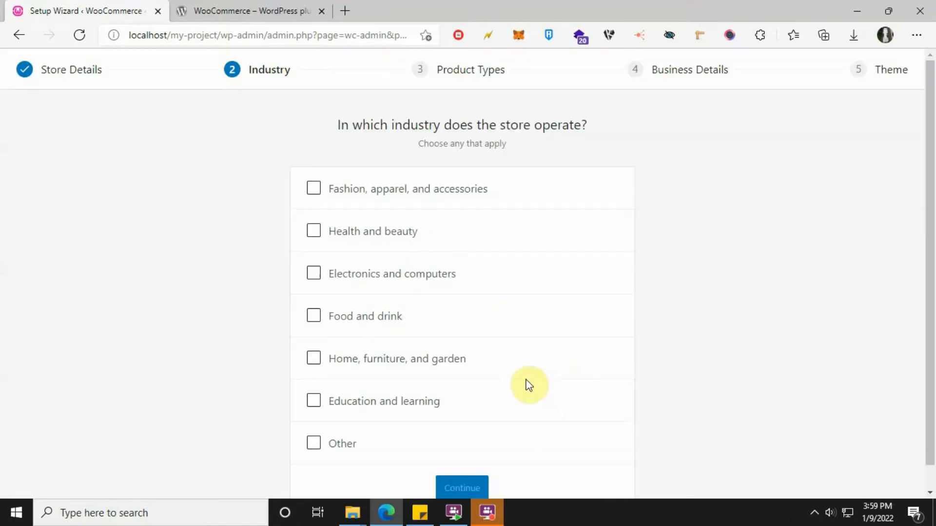
# - Choose Health and beauty as the store's industry and continue with Physical products as the only product type
pyautogui.click(387, 235)
pyautogui.scroll(-1, 486, 322)
pyautogui.click(470, 461)
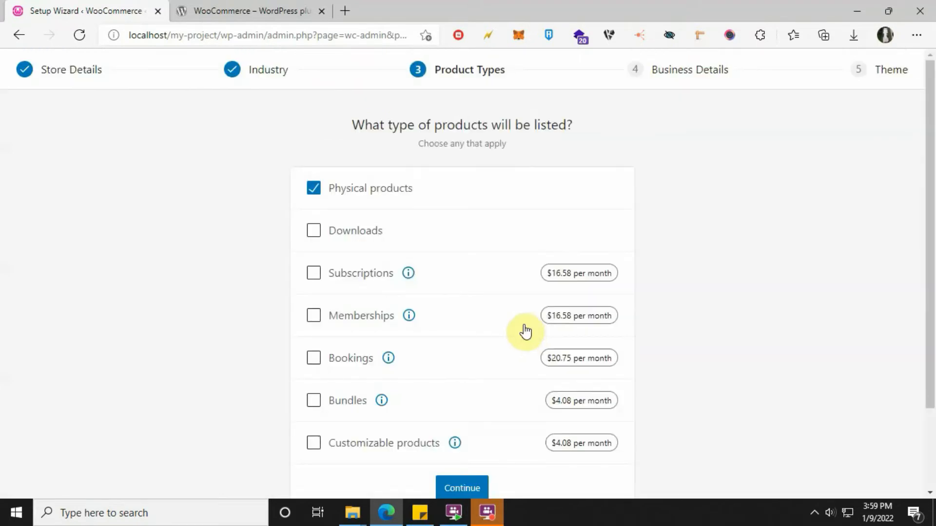
pyautogui.scroll(-1, 505, 291)
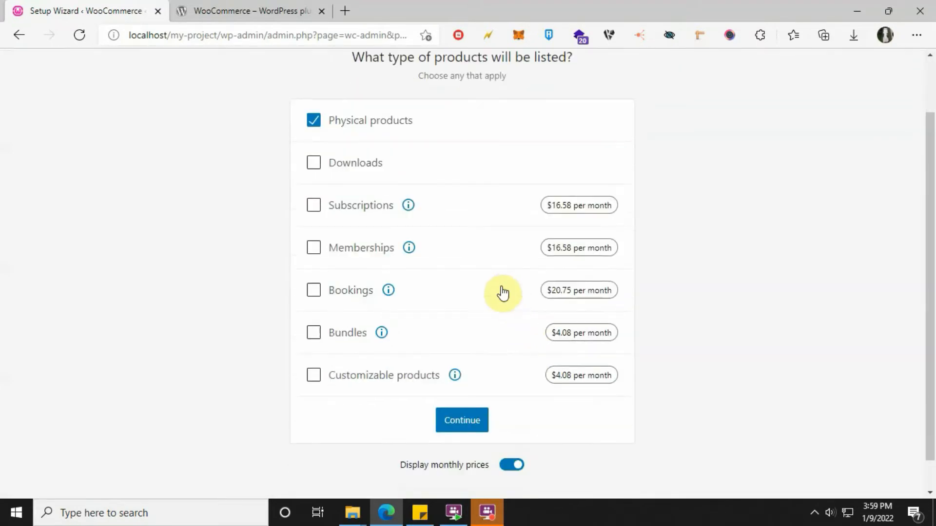
pyautogui.click(475, 429)
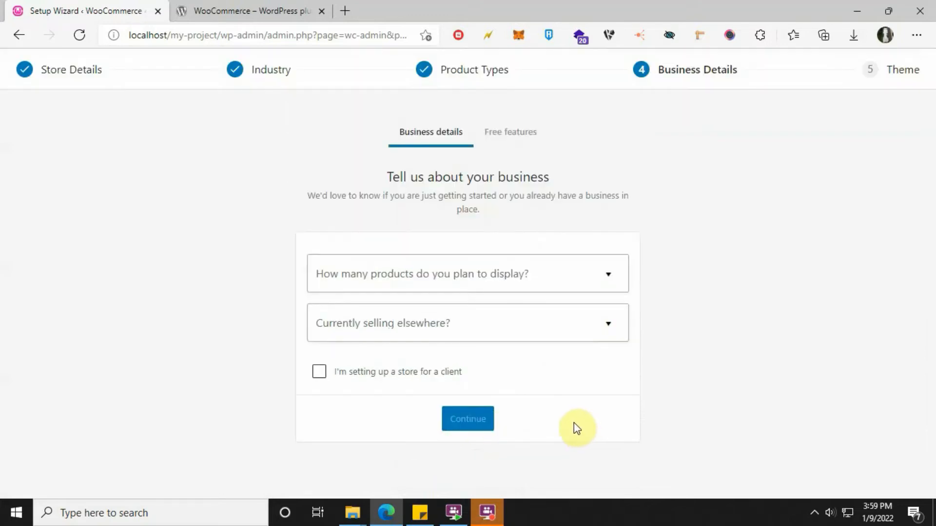
# - Set the number of products planned for display to 1 - 10
pyautogui.click(444, 282)
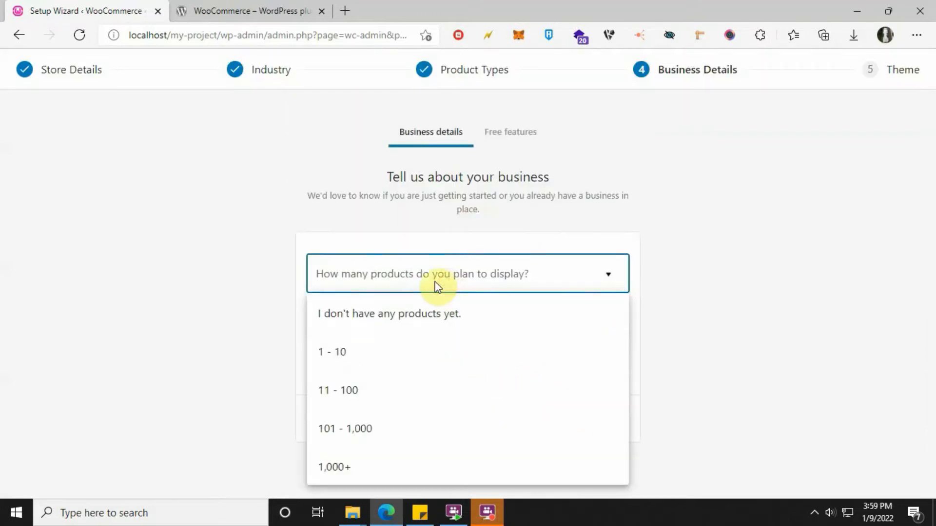
pyautogui.click(417, 352)
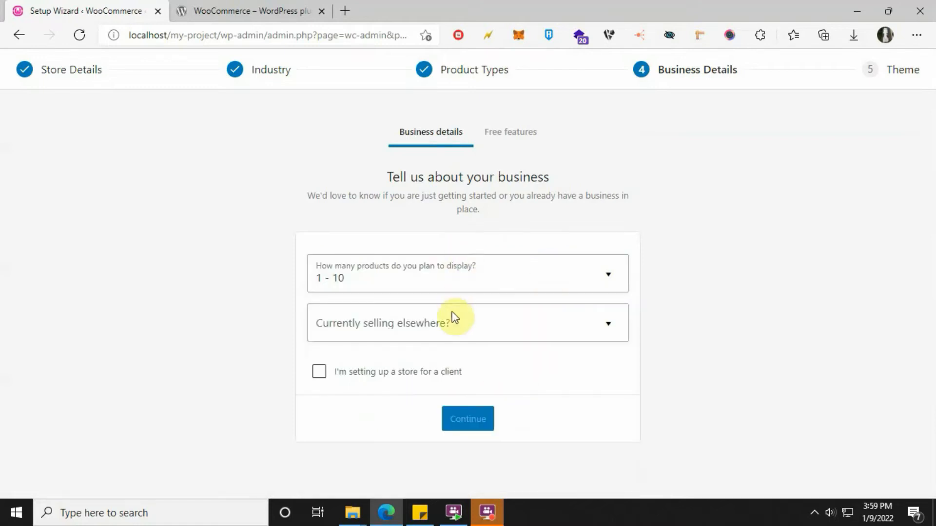
# - Try answering that the business already sells on another platform with $0.00 annual revenue, and open the store platform choices
pyautogui.click(454, 317)
pyautogui.click(449, 365)
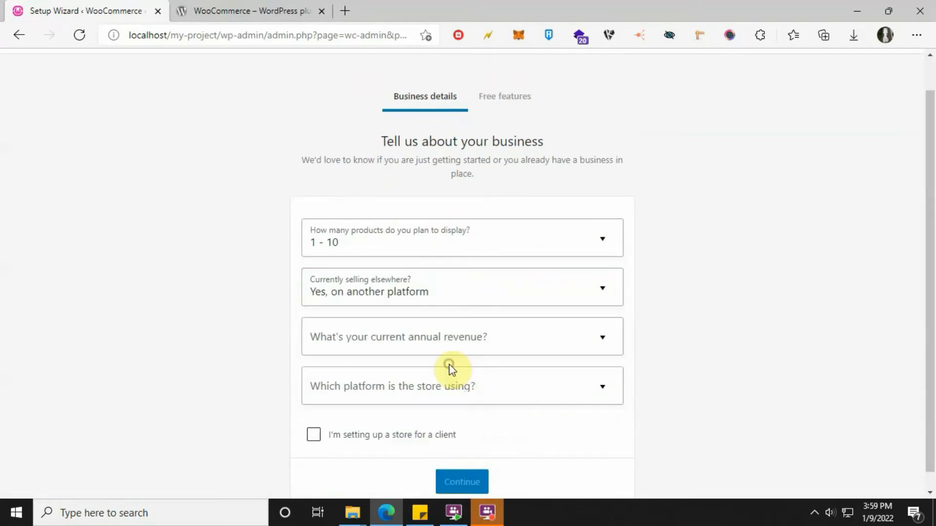
pyautogui.click(446, 327)
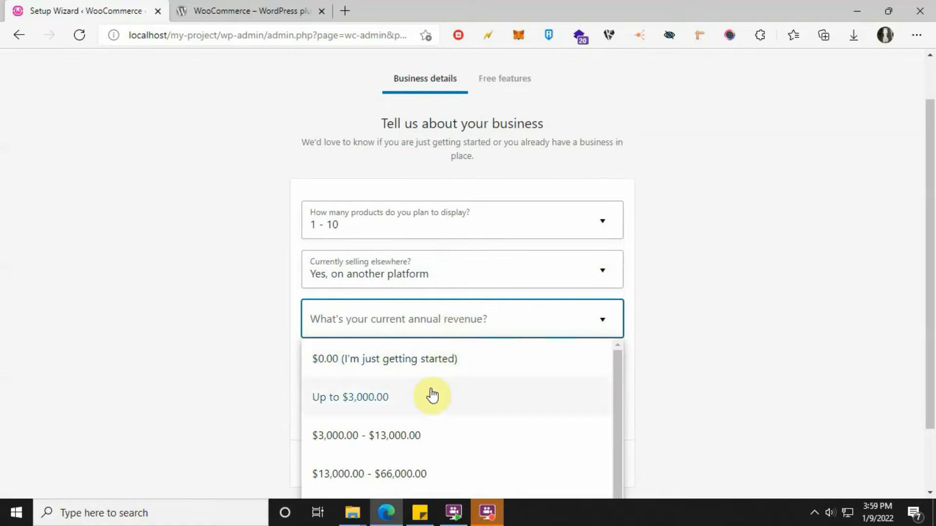
pyautogui.click(437, 366)
pyautogui.click(435, 368)
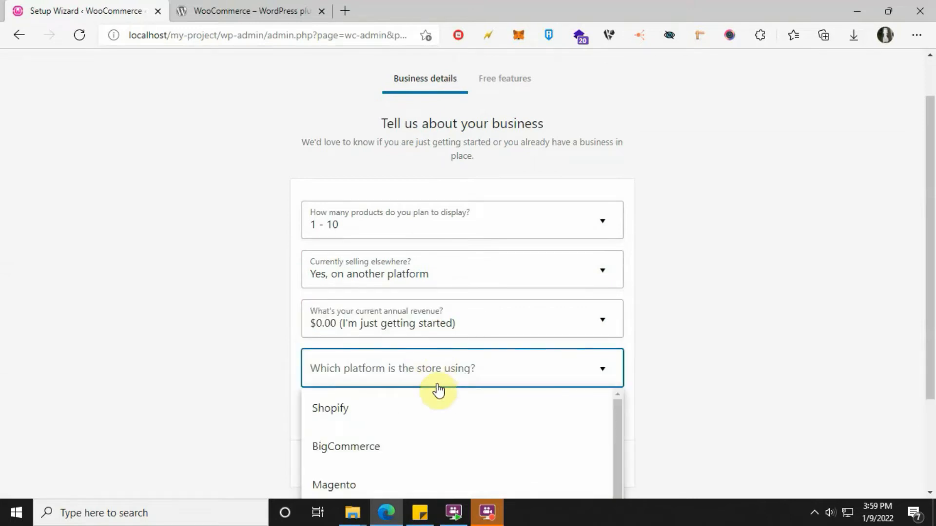
pyautogui.scroll(-1, 424, 462)
pyautogui.click(139, 382)
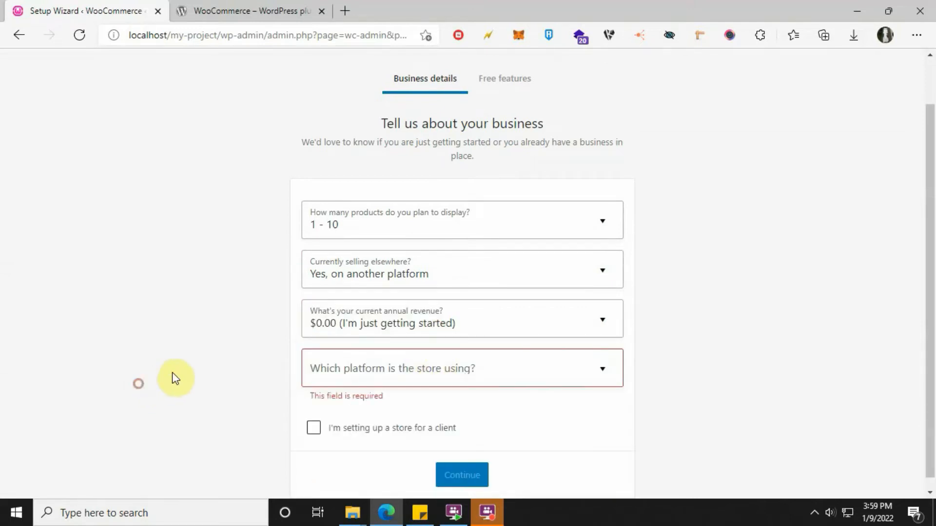
# - Set Currently selling elsewhere to No and submit the business details
pyautogui.click(445, 266)
pyautogui.click(437, 300)
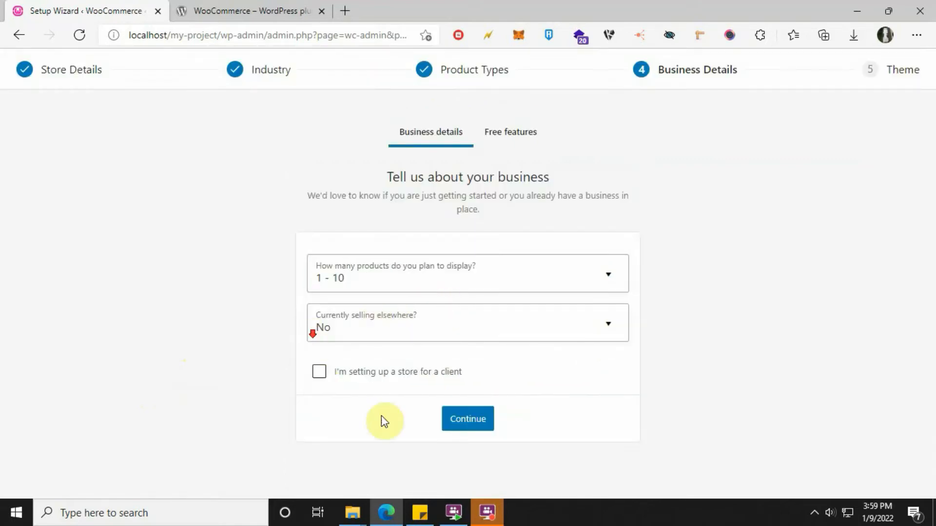
pyautogui.click(468, 424)
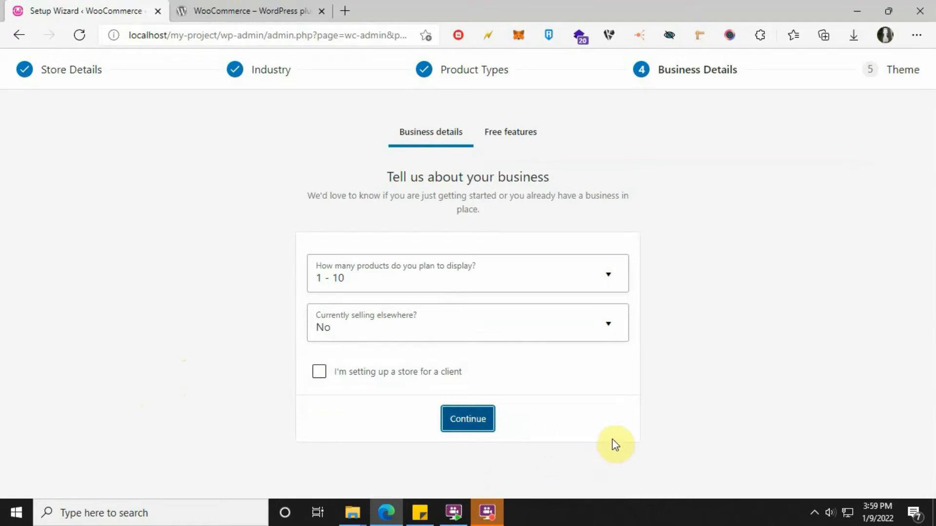
# - Opt out of adding the recommended business features to the site and continue to the theme choice
pyautogui.scroll(-2, 522, 331)
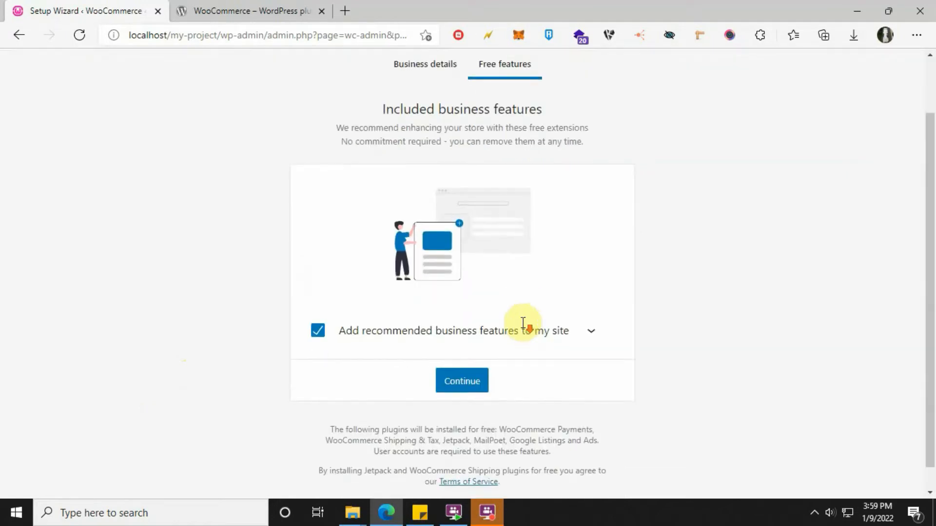
pyautogui.click(317, 331)
pyautogui.click(468, 447)
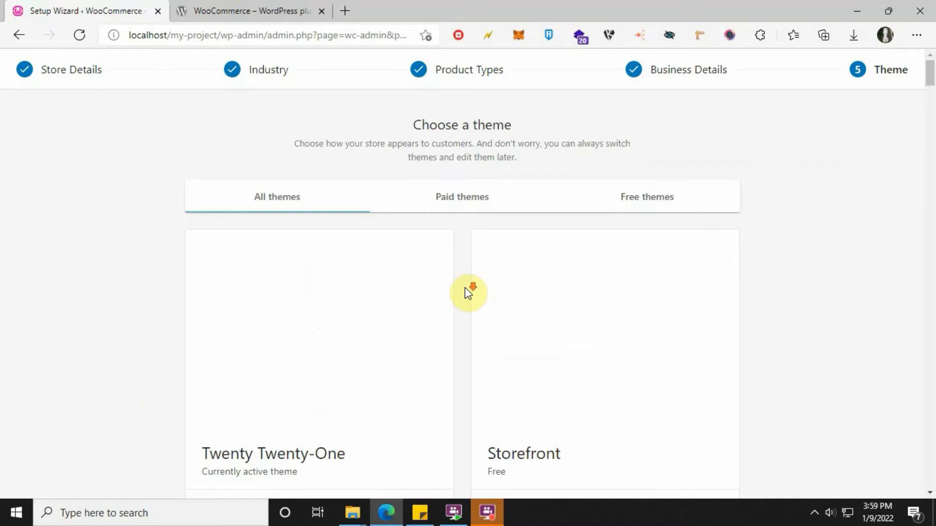
# - Choose the free Storefront theme for the store
pyautogui.scroll(-2, 466, 287)
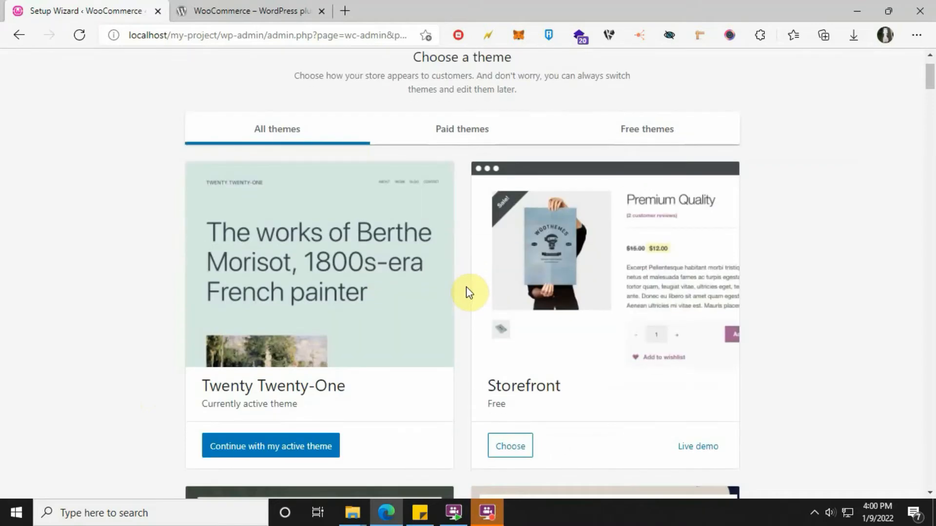
pyautogui.scroll(-3, 471, 288)
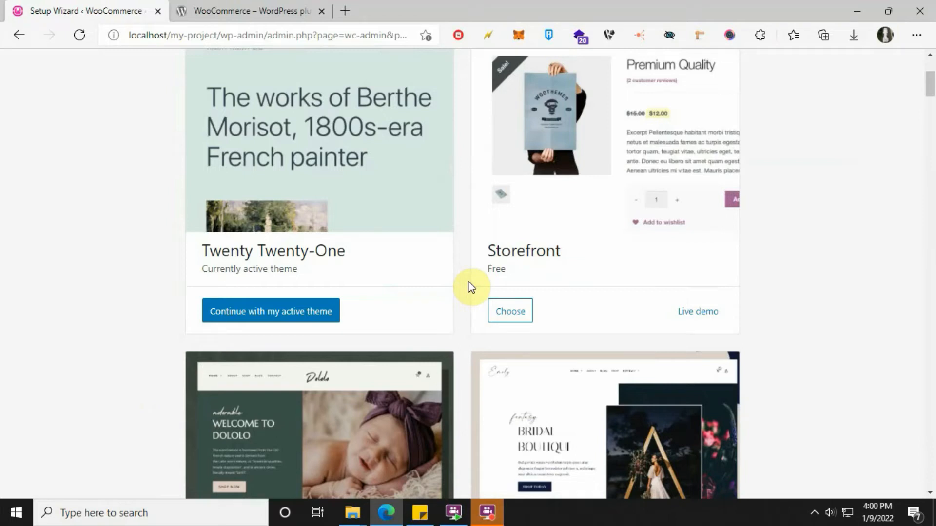
pyautogui.click(513, 317)
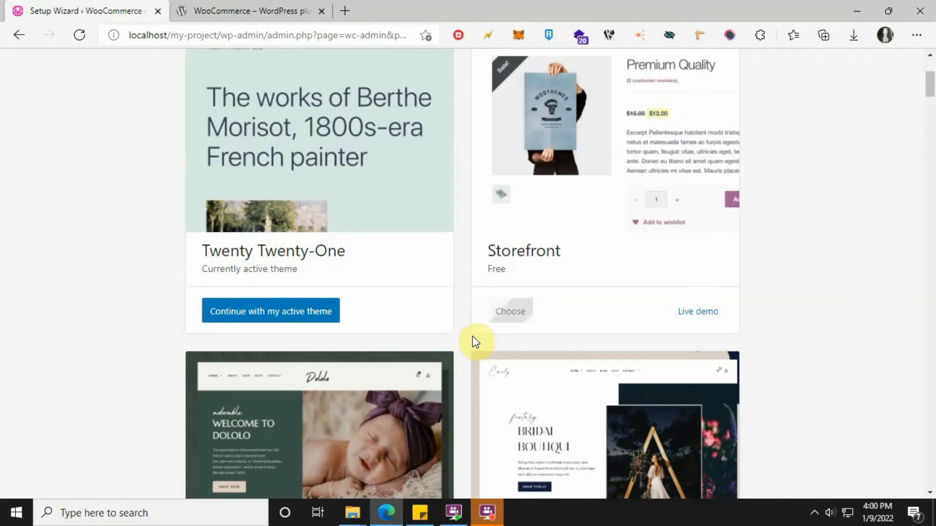
# - Look through the other available store themes while Storefront is being installed
pyautogui.scroll(-5, 477, 345)
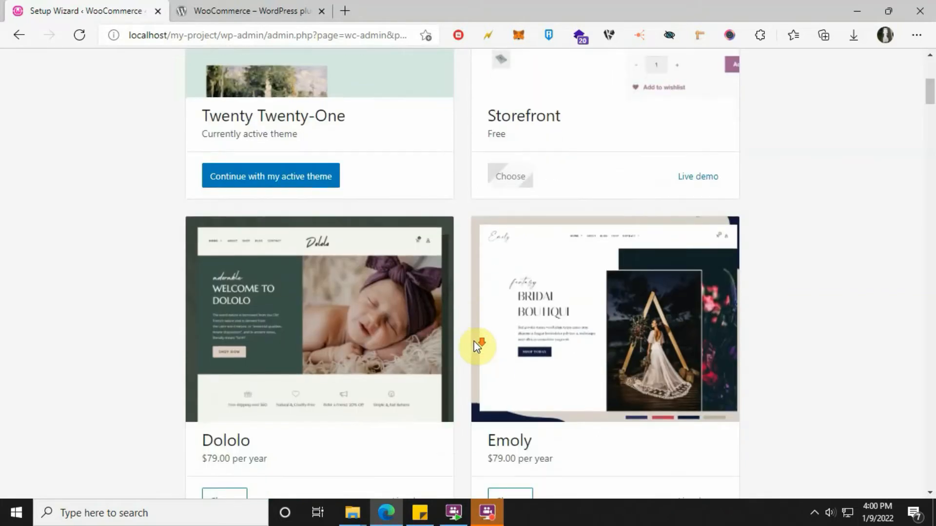
pyautogui.scroll(-2, 490, 337)
pyautogui.scroll(4, 492, 338)
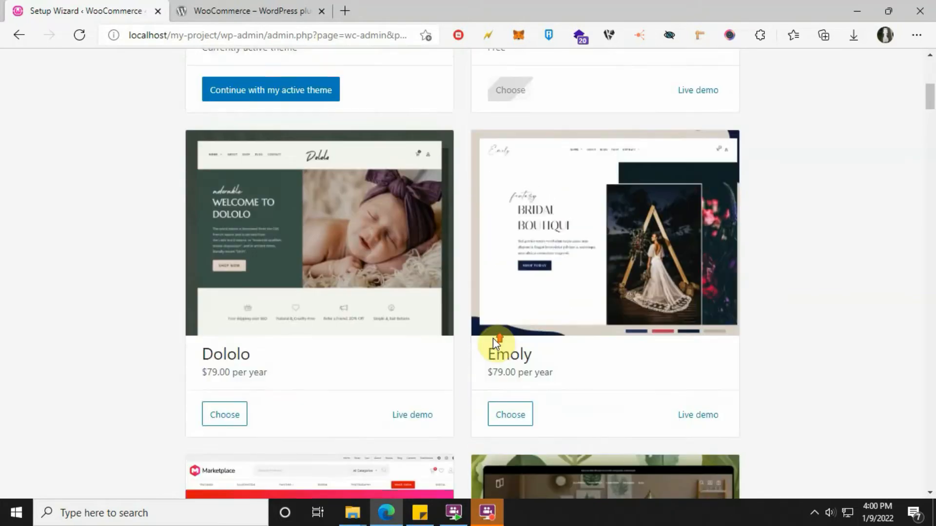
pyautogui.scroll(-8, 484, 326)
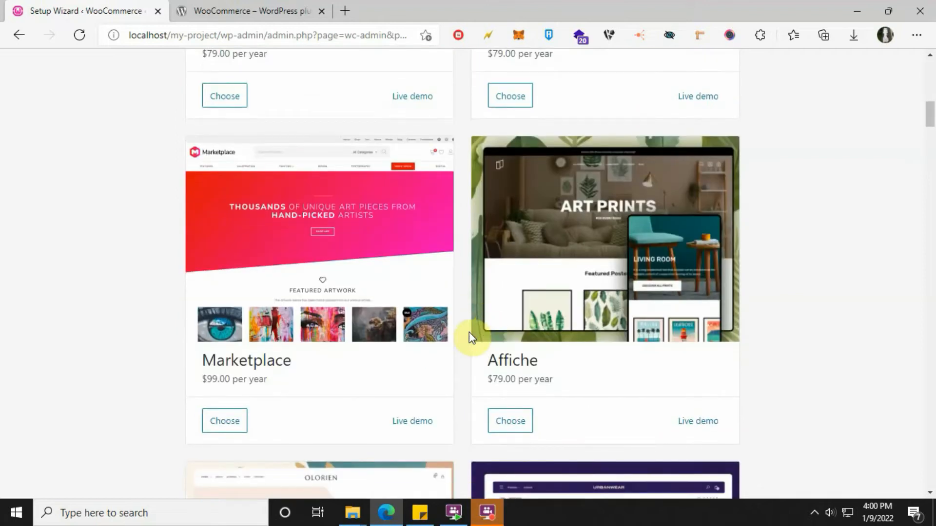
pyautogui.scroll(10, 467, 334)
pyautogui.scroll(4, 467, 343)
pyautogui.scroll(-1, 468, 339)
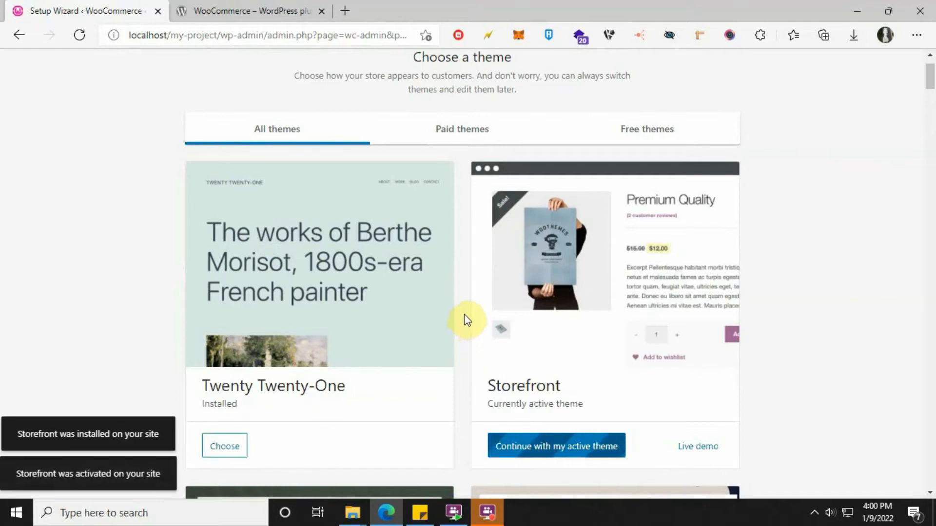
# - Continue with Storefront as the active theme and go through the WooCommerce welcome introduction to its end
pyautogui.scroll(-4, 464, 316)
pyautogui.click(553, 250)
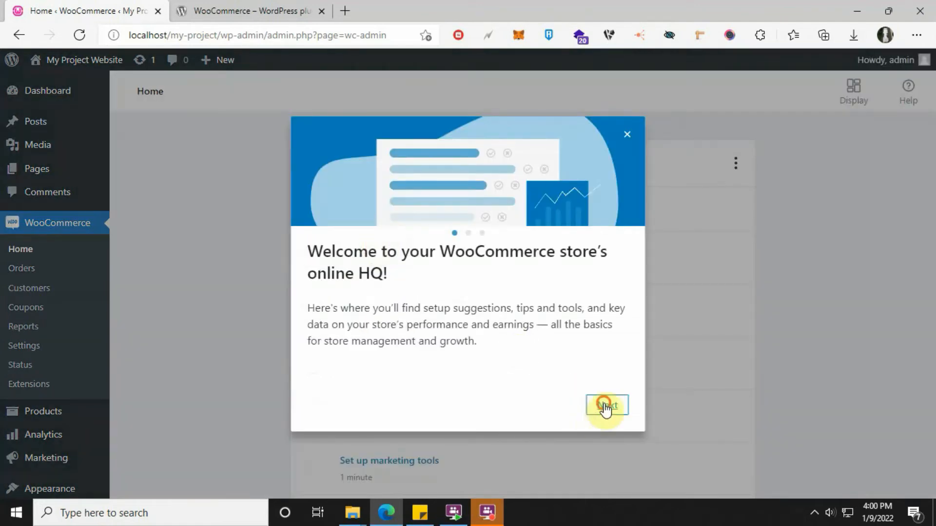
pyautogui.click(606, 407)
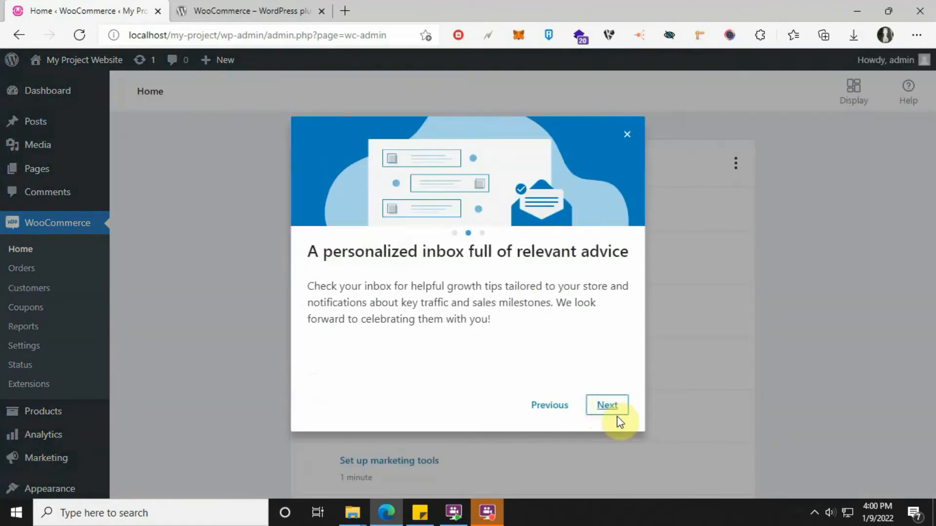
pyautogui.click(600, 408)
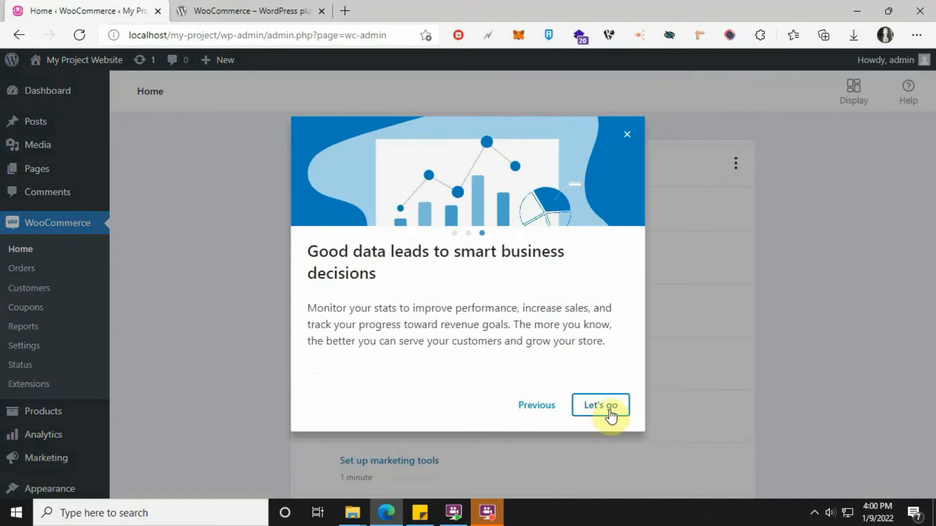
pyautogui.click(610, 412)
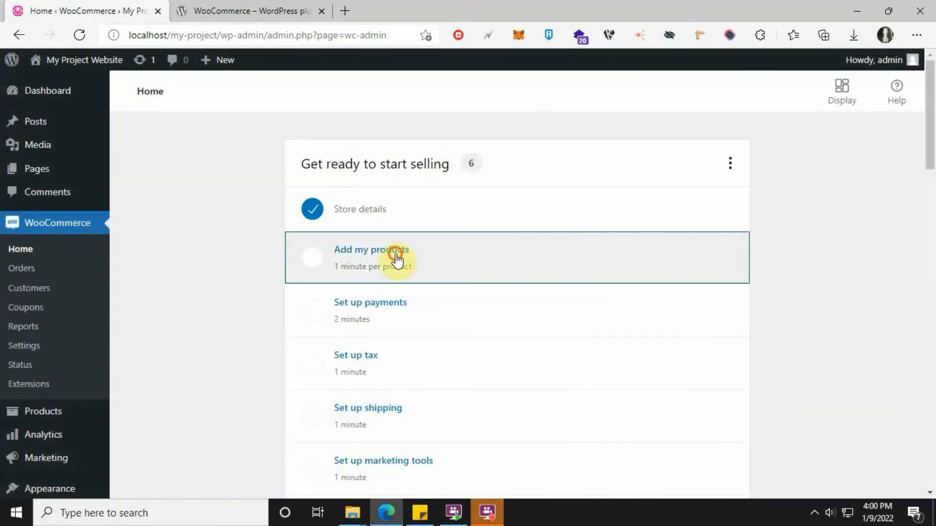
# - Start adding a product from the store setup list, choosing to add it manually
pyautogui.click(397, 262)
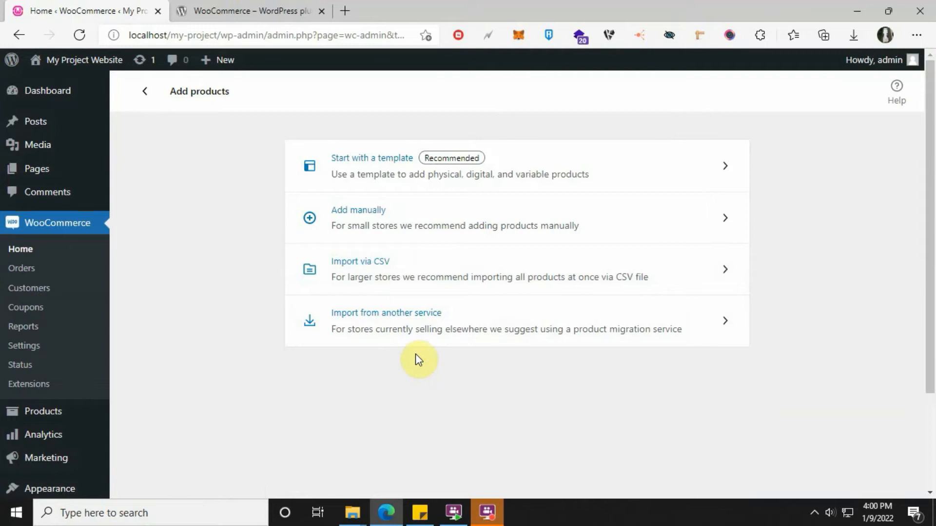
pyautogui.scroll(-1, 416, 354)
pyautogui.scroll(1, 419, 349)
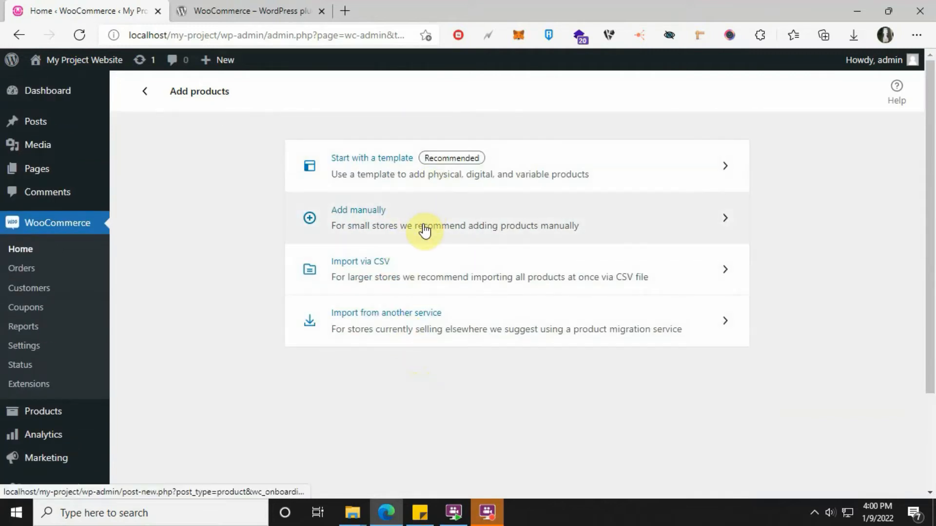
pyautogui.click(424, 230)
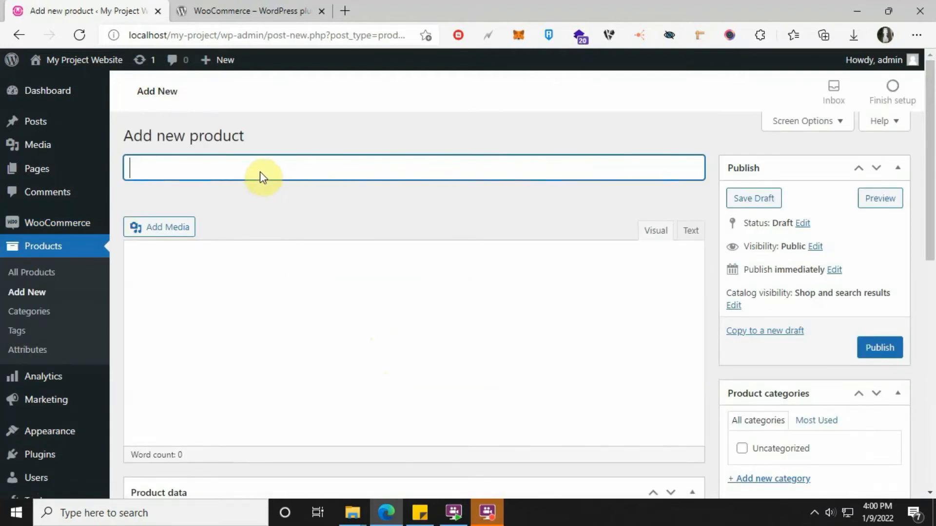
# - Dismiss the product tutorial tips and enter Shampoo as the product name
pyautogui.click(341, 228)
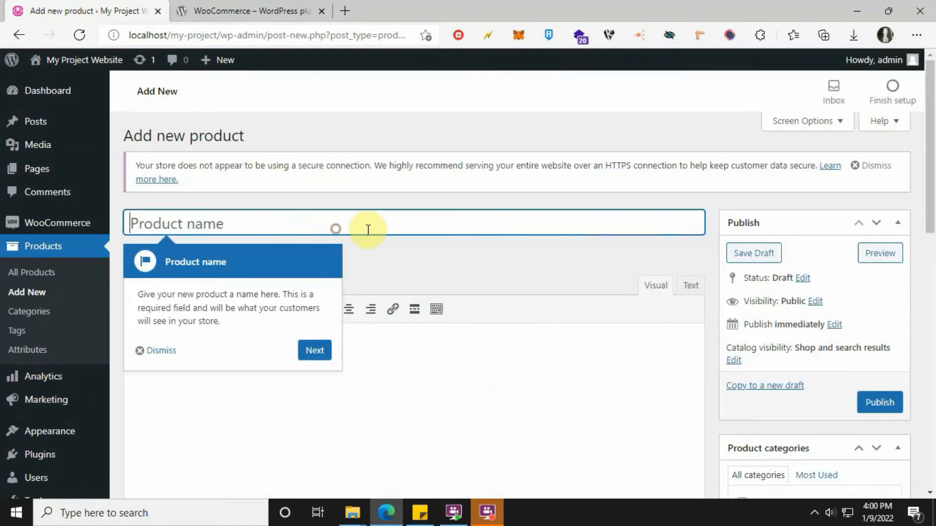
pyautogui.scroll(-1, 385, 232)
pyautogui.click(328, 282)
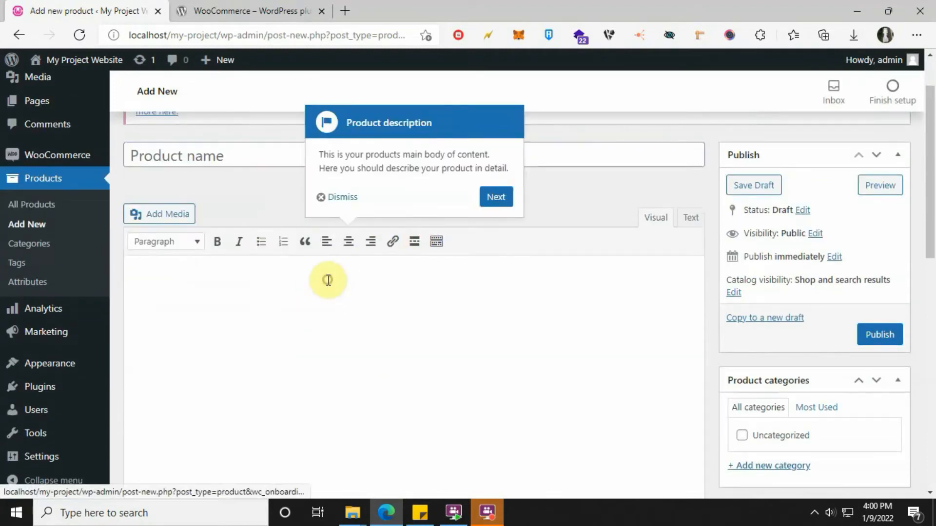
pyautogui.click(341, 196)
pyautogui.click(234, 155)
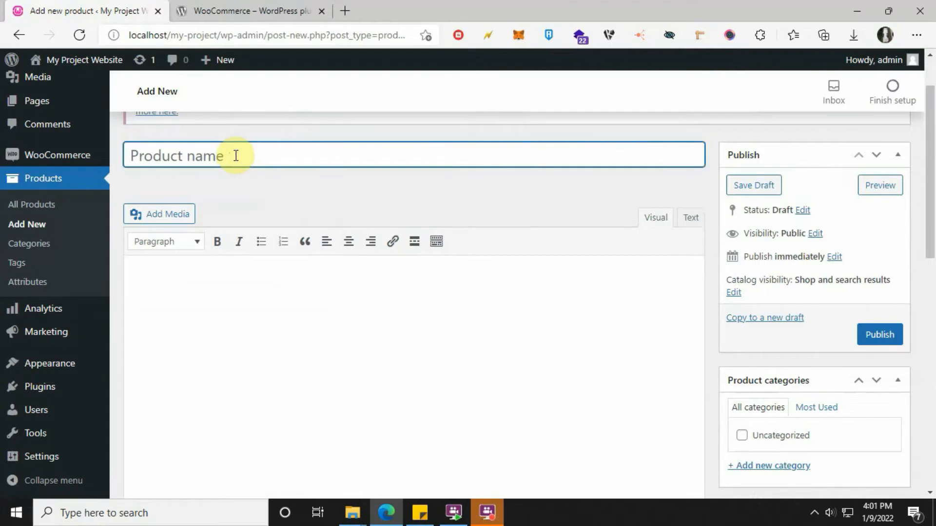
pyautogui.write('Shampoo')
# - Search the web for shampoo in a new browser tab and open the Dove straight and silky shampoo image
pyautogui.hotkey('ctrl', 't')
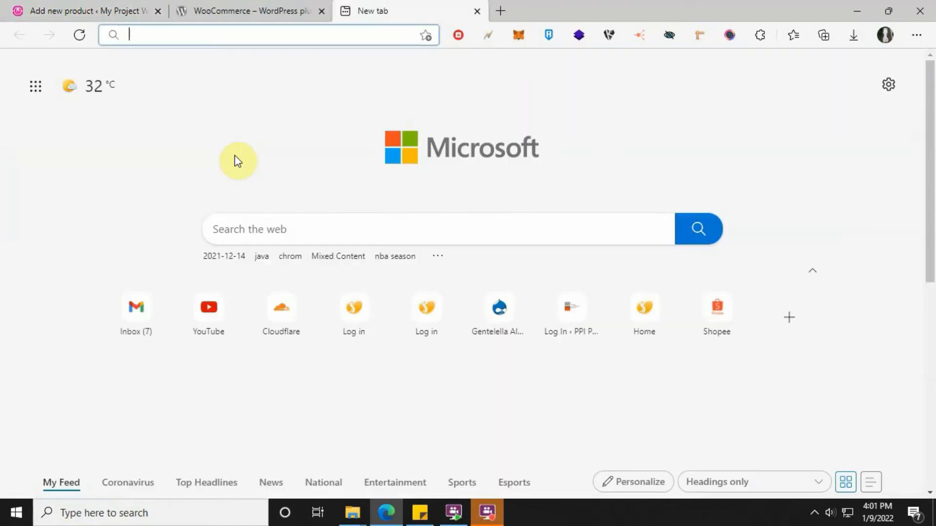
pyautogui.write('shampoo')
pyautogui.press('Return')
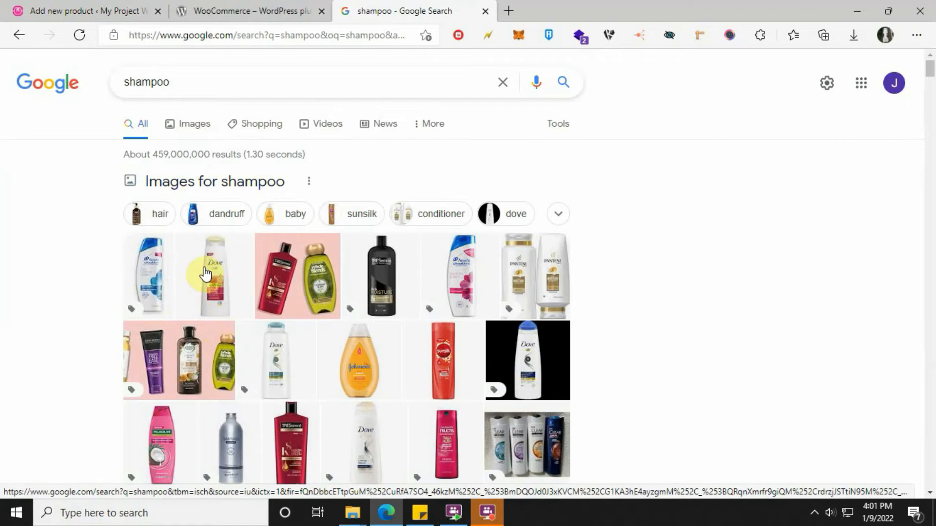
pyautogui.click(204, 272)
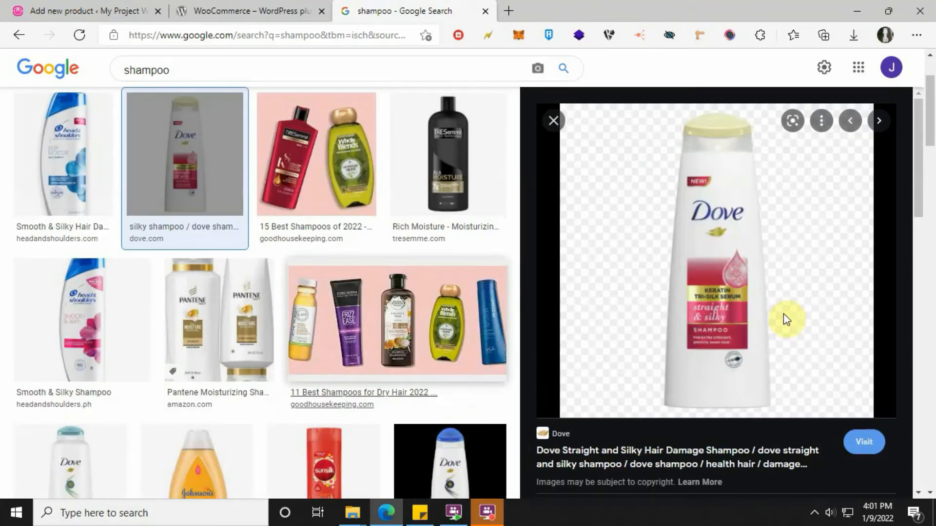
# - Save the Dove shampoo image to the Desktop under its suggested file name
pyautogui.rightClick(686, 315)
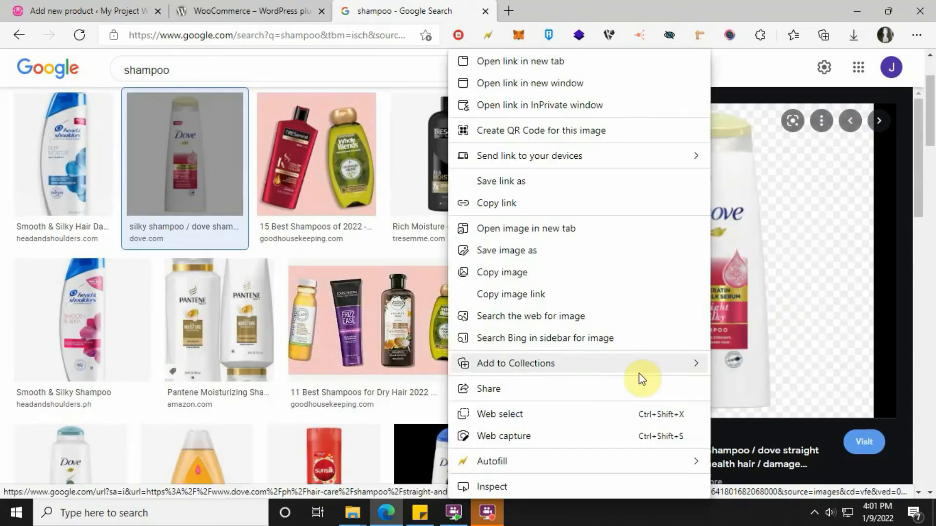
pyautogui.click(543, 253)
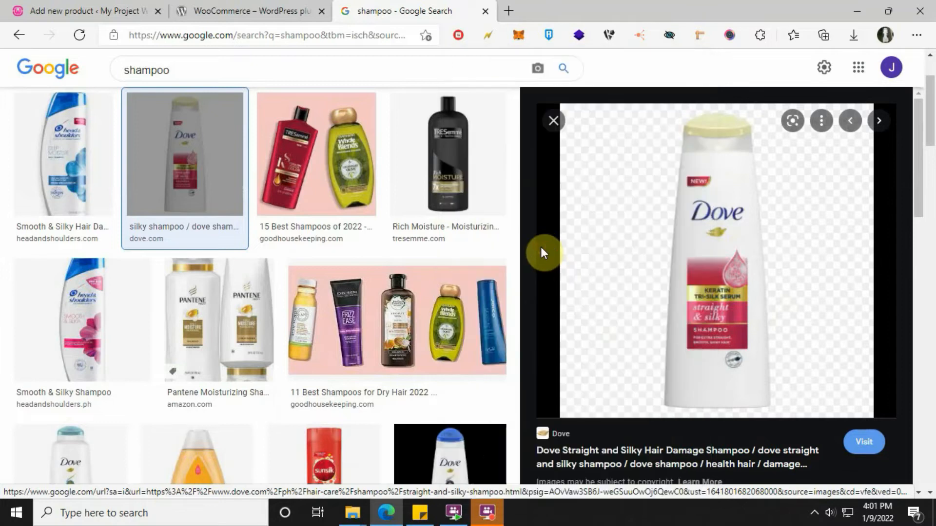
pyautogui.click(61, 120)
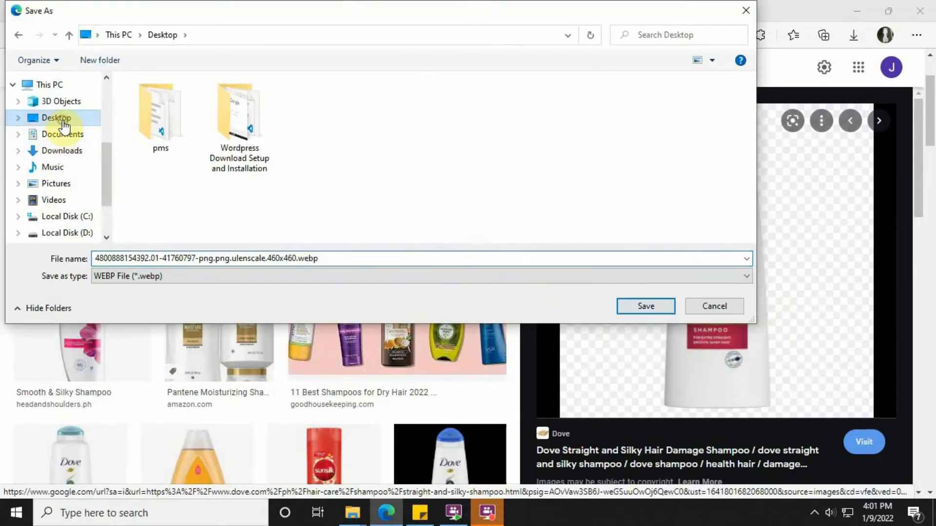
pyautogui.click(650, 306)
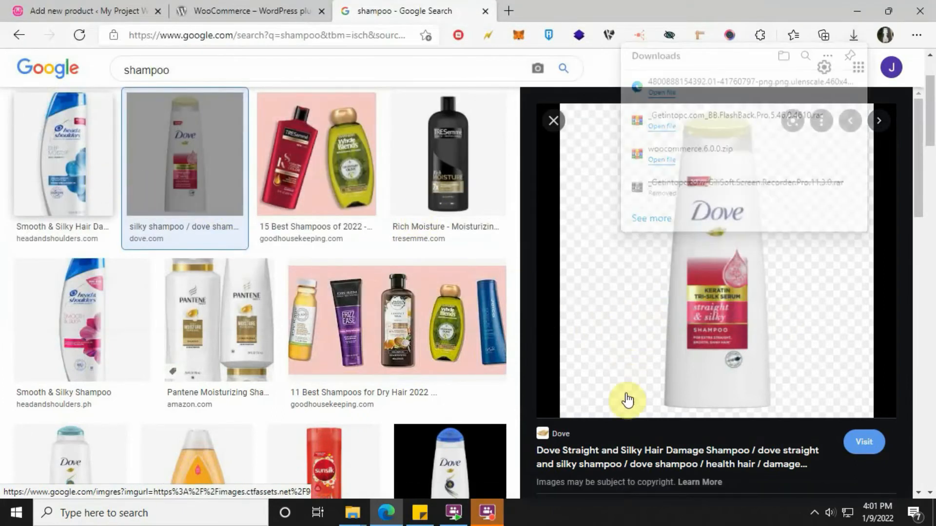
# - Save the blue Head & Shoulders Deep Moisture image to the Desktop as deep-moisture-shampoo_paraben-free.png
pyautogui.press('Left')
pyautogui.rightClick(688, 213)
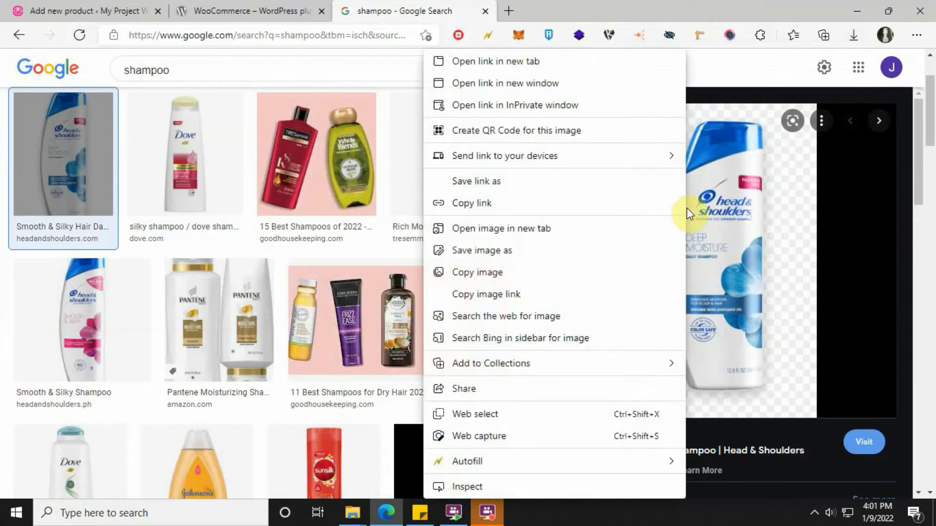
pyautogui.click(593, 250)
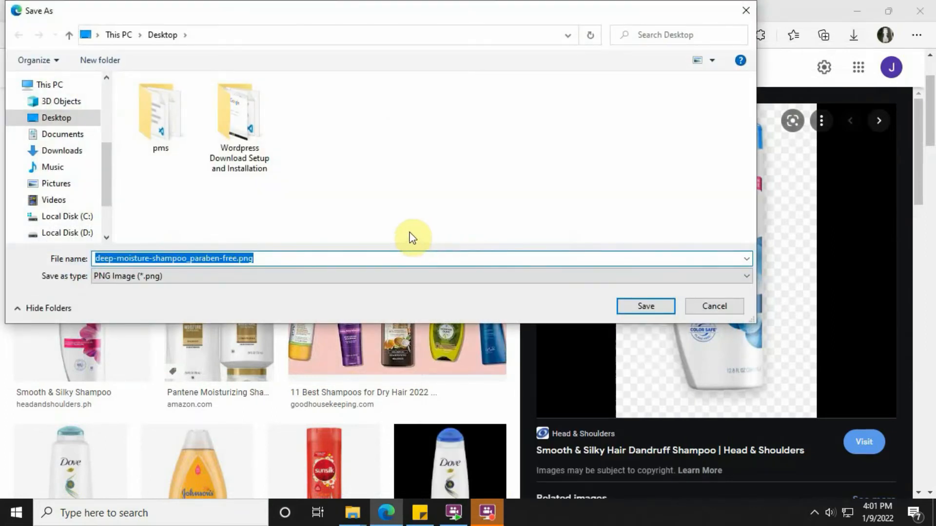
pyautogui.click(73, 118)
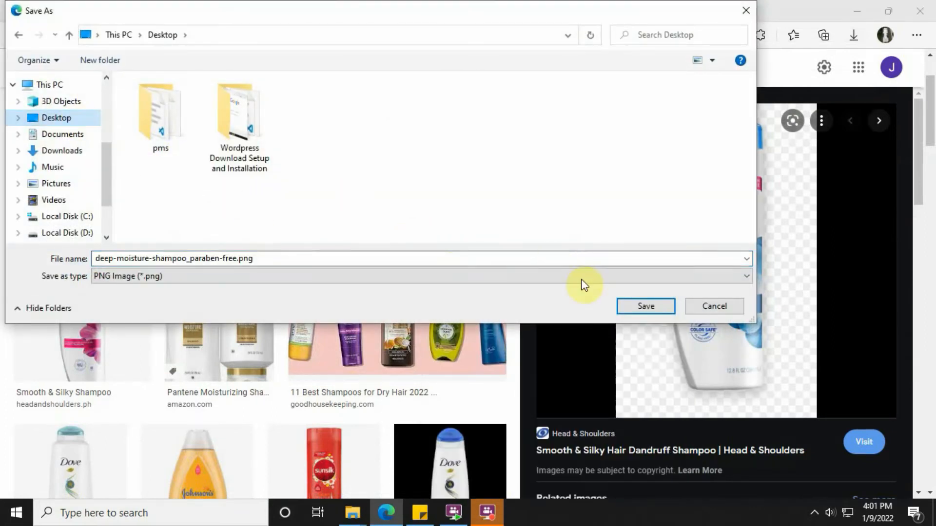
pyautogui.click(645, 307)
# - Save the pink Head & Shoulders Smooth & Silky image to the Desktop as HS_PH_Smooth_large__1_.jpg
pyautogui.click(95, 323)
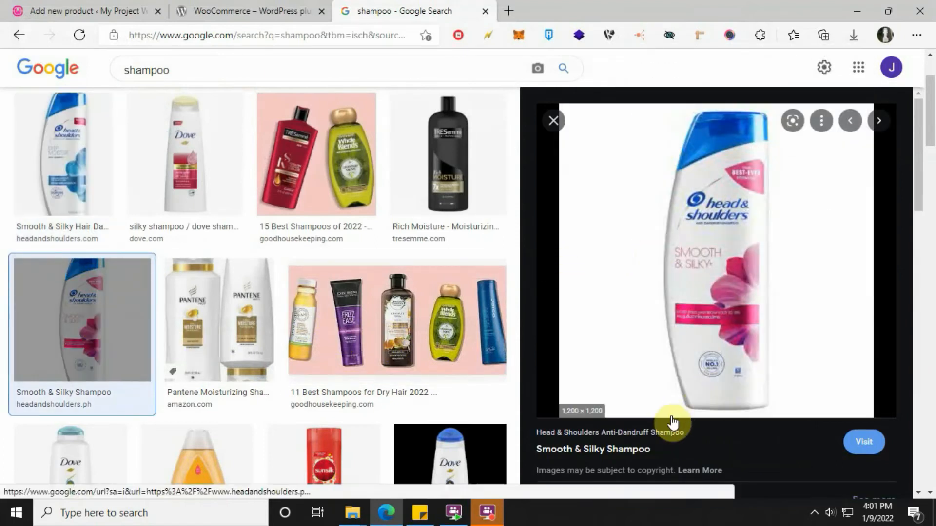
pyautogui.rightClick(718, 279)
pyautogui.click(606, 259)
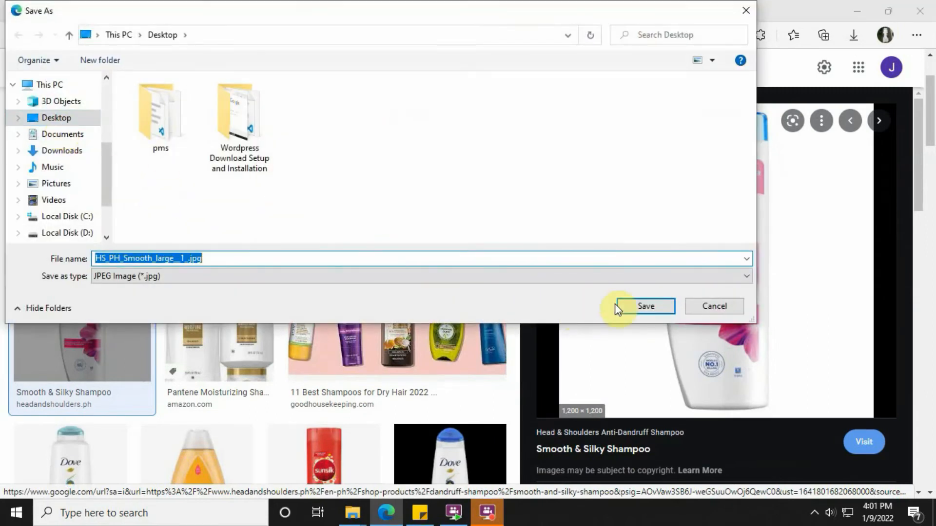
pyautogui.click(628, 301)
# - Back on the new product page, rename the product Head and Shoulders Pink and enter the description "This is the content"
pyautogui.click(16, 7)
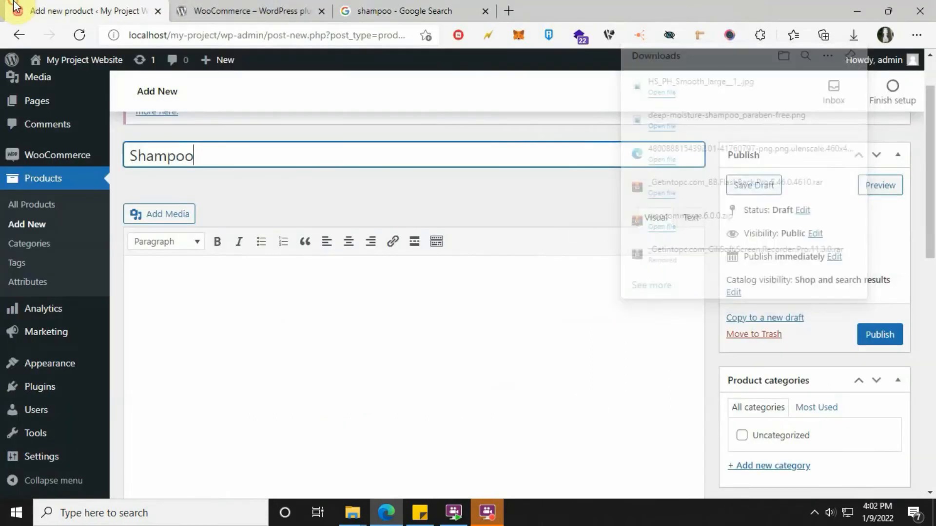
pyautogui.moveTo(197, 156); pyautogui.dragTo(129, 159)
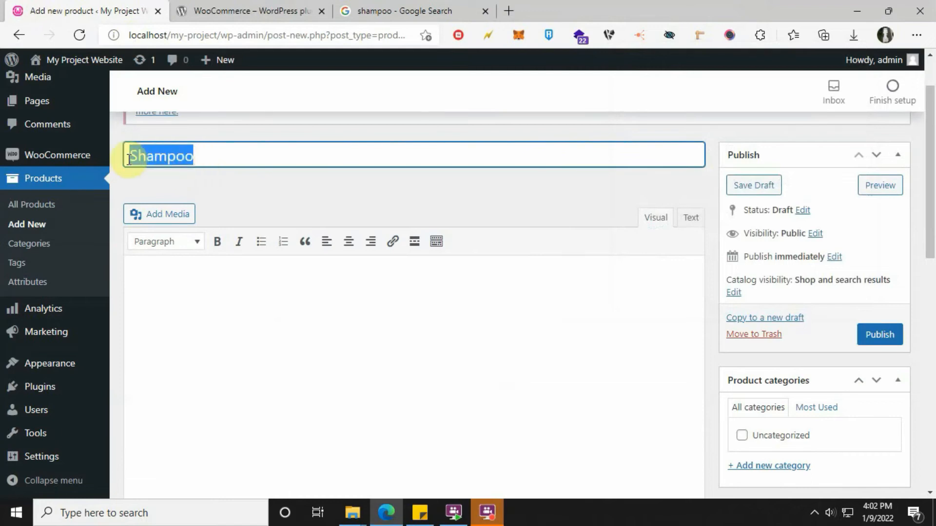
pyautogui.write('HEad')
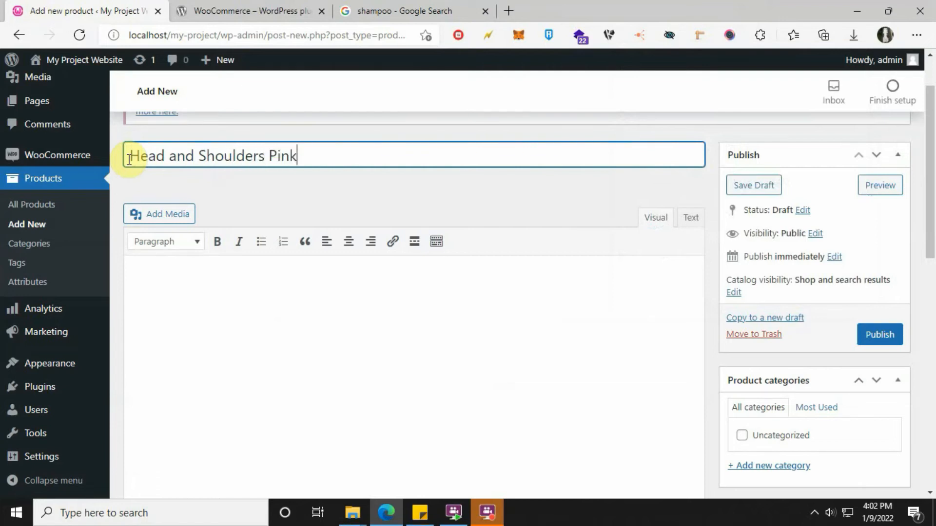
pyautogui.click(303, 307)
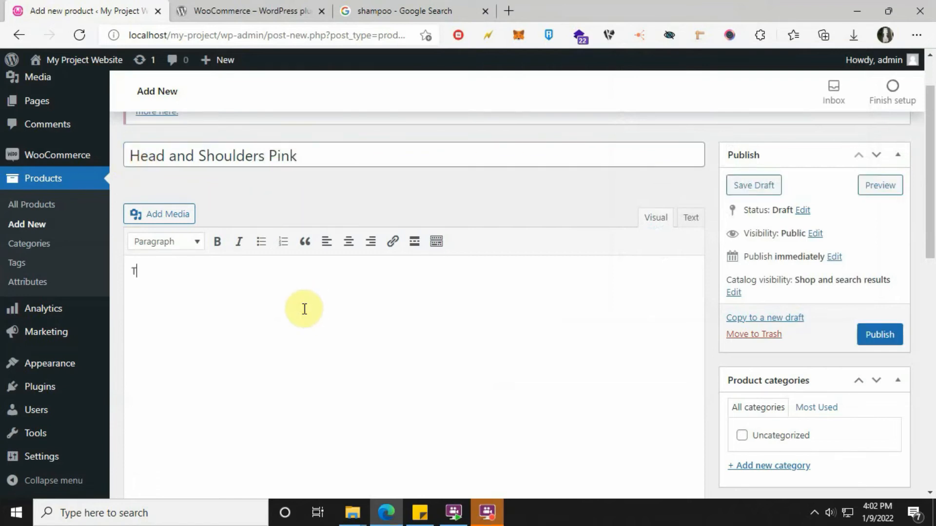
pyautogui.write('This is the content')
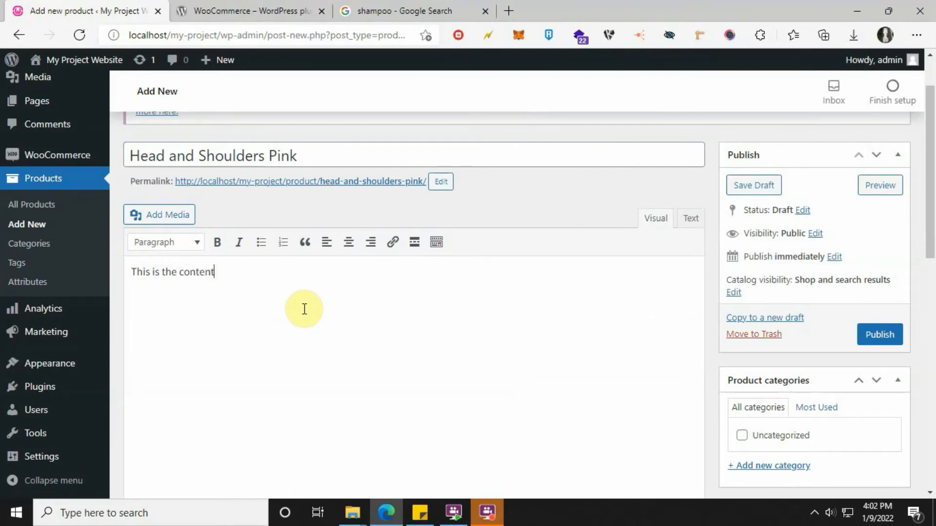
# - Set the product's regular price to 200 and its sale price to 199
pyautogui.scroll(-1, 416, 221)
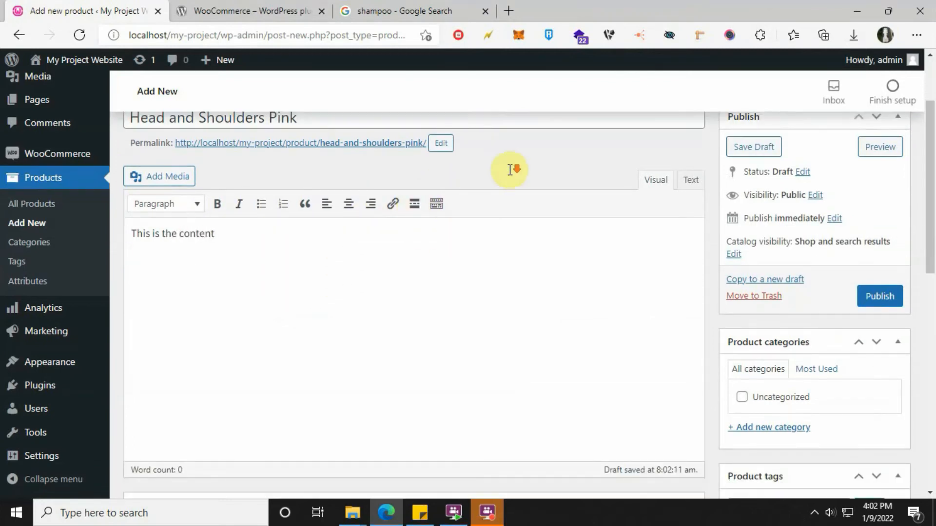
pyautogui.scroll(-9, 510, 170)
pyautogui.click(376, 184)
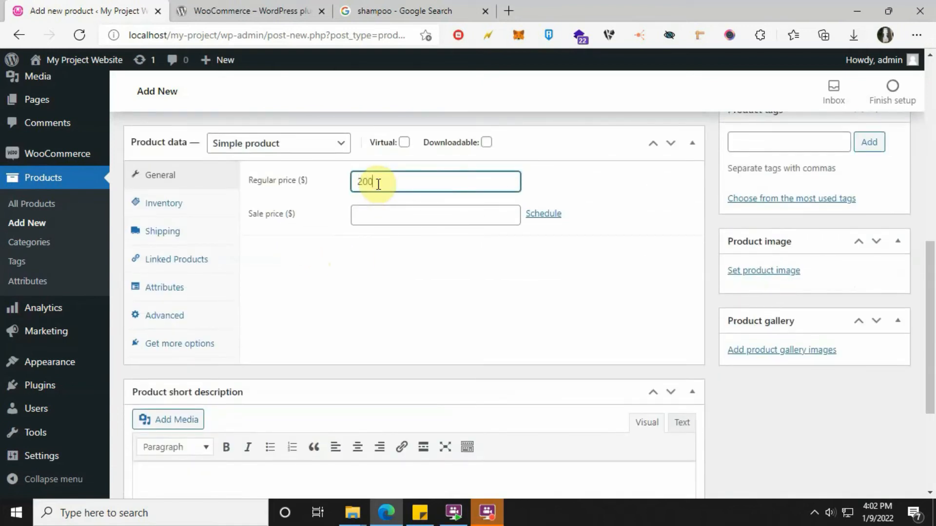
pyautogui.click(392, 213)
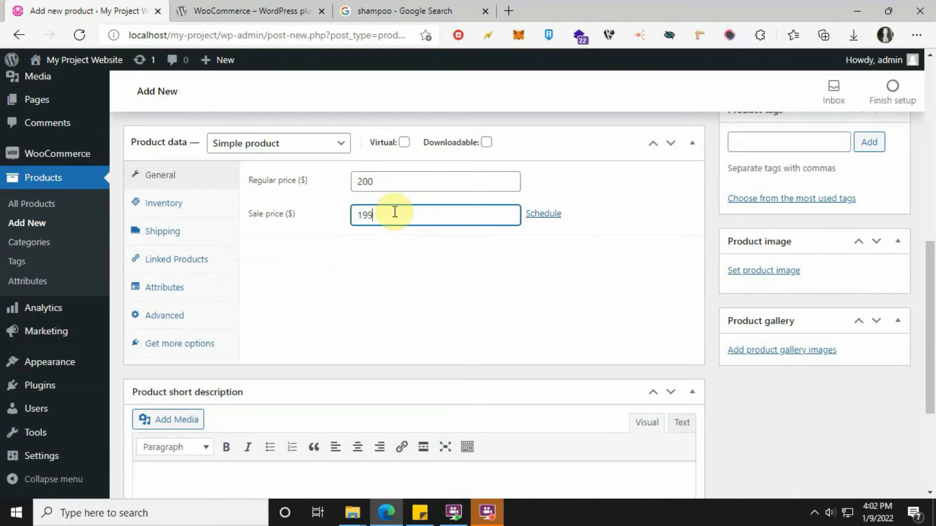
# - Look through the product's inventory, shipping, linked products, attributes and advanced settings, and review its general pricing
pyautogui.click(188, 205)
pyautogui.click(385, 184)
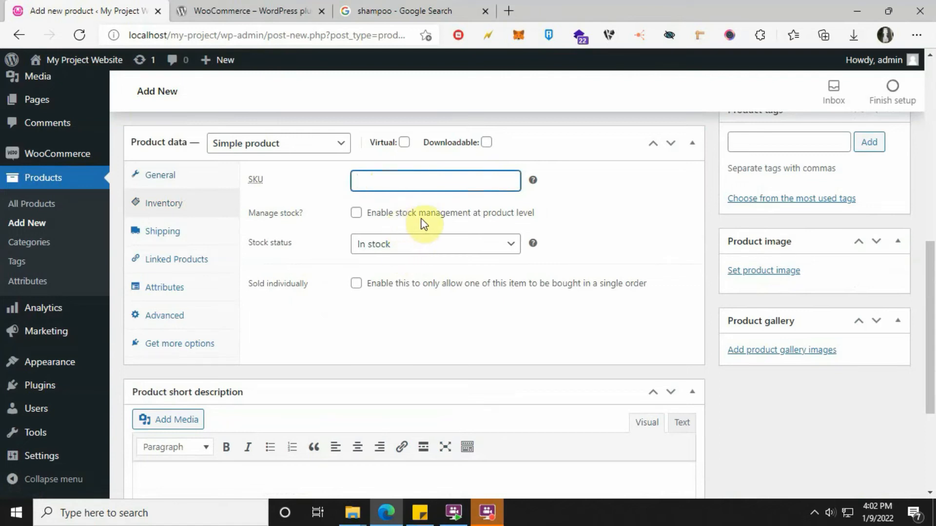
pyautogui.click(205, 241)
pyautogui.click(198, 326)
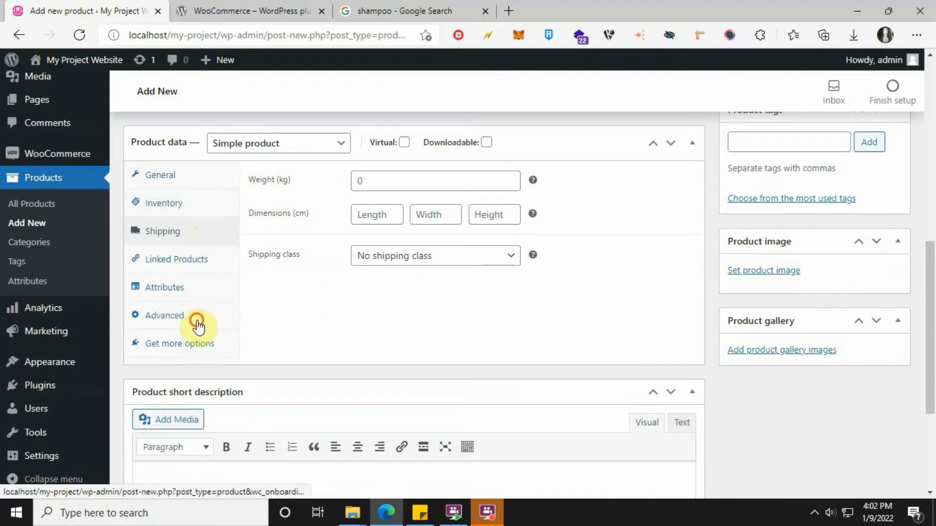
pyautogui.scroll(-1, 285, 309)
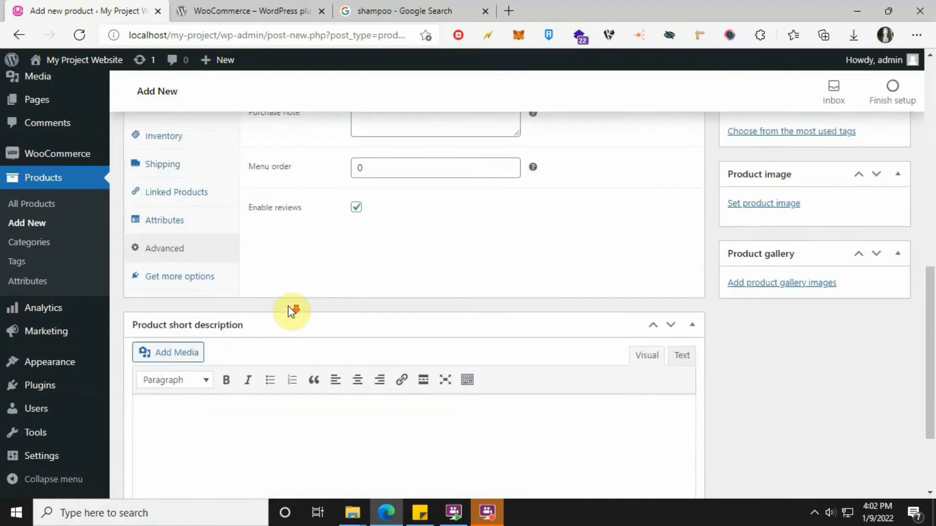
pyautogui.click(193, 148)
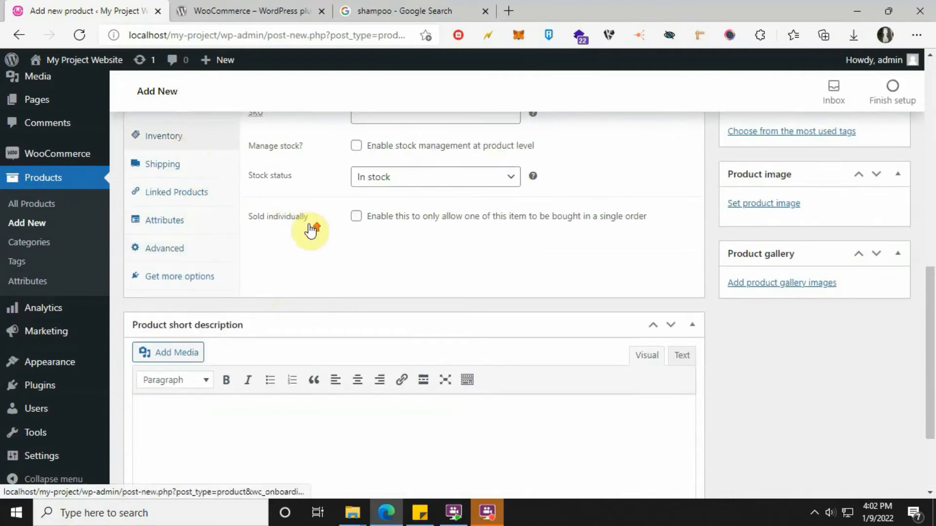
pyautogui.scroll(1, 309, 230)
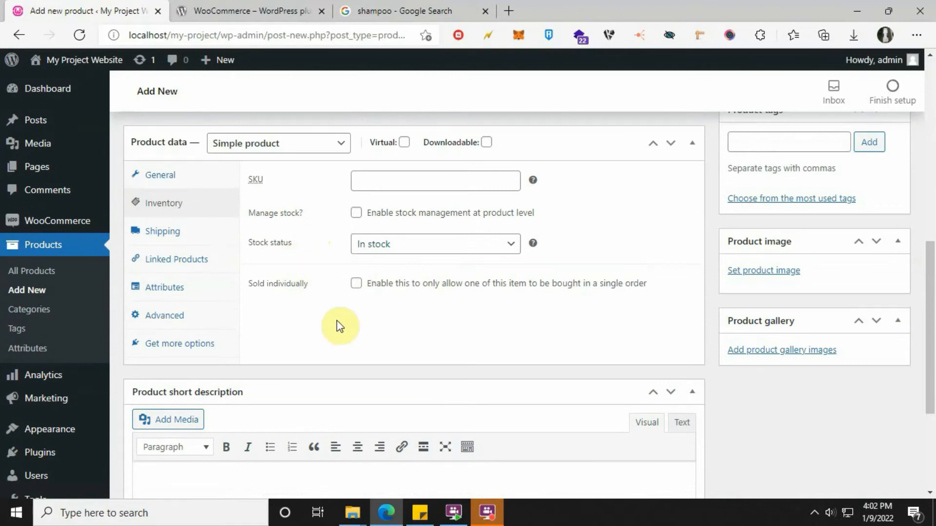
pyautogui.scroll(-2, 336, 324)
pyautogui.click(195, 179)
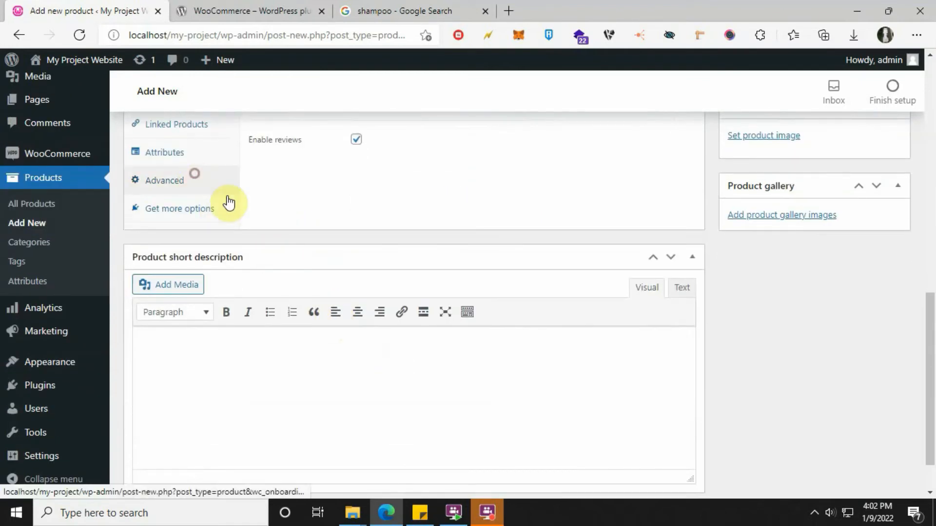
pyautogui.scroll(2, 313, 239)
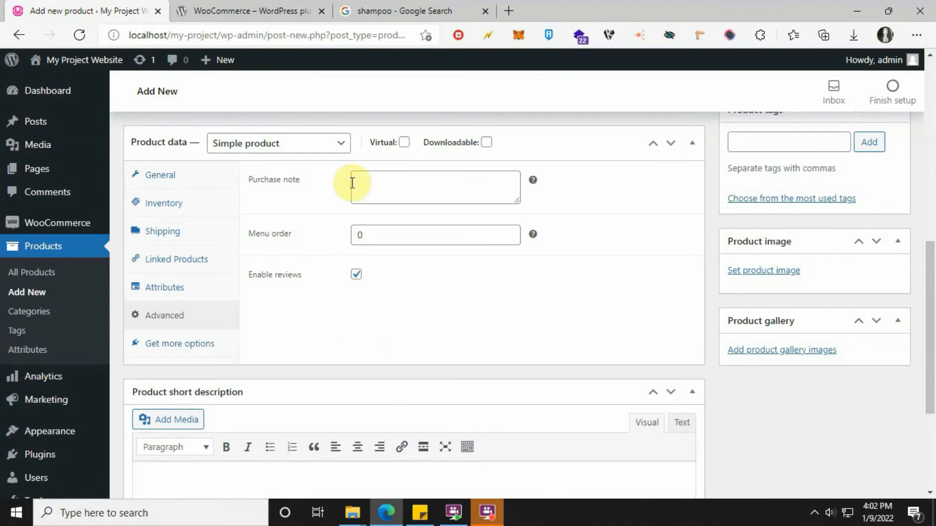
pyautogui.click(211, 292)
pyautogui.click(198, 262)
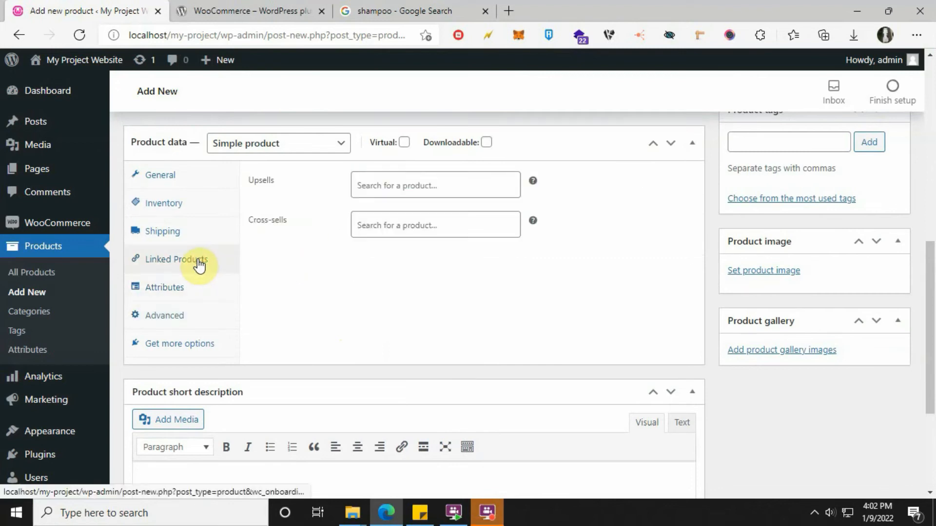
pyautogui.click(188, 237)
pyautogui.click(189, 198)
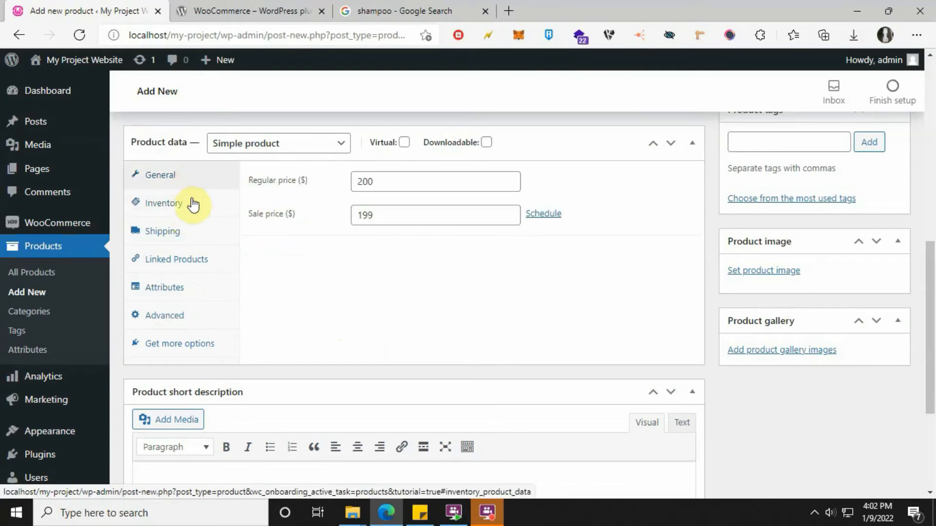
# - Enable product-level stock management for the pink shampoo product and set its stock quantity to 100
pyautogui.click(191, 203)
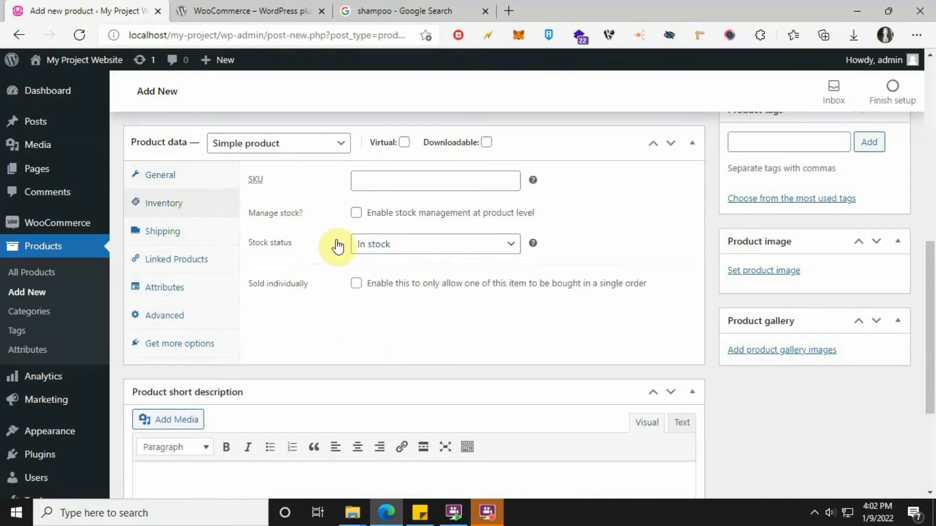
pyautogui.click(355, 212)
pyautogui.click(376, 243)
pyautogui.doubleClick(370, 245)
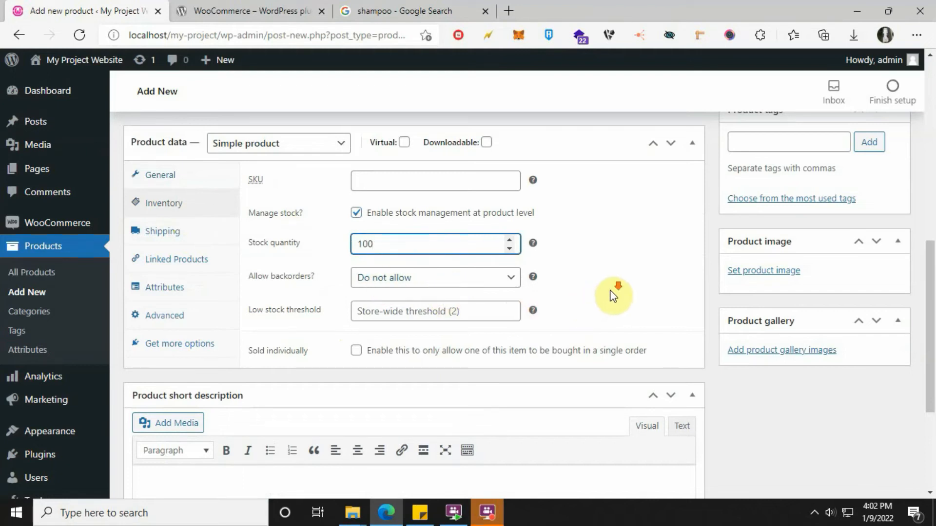
pyautogui.scroll(-4, 610, 277)
pyautogui.scroll(10, 612, 277)
pyautogui.scroll(-3, 609, 292)
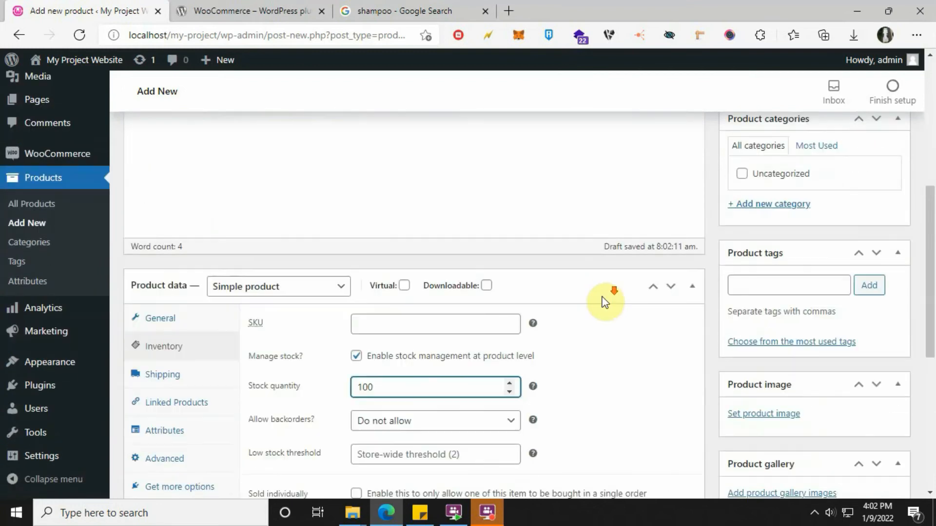
pyautogui.scroll(-4, 604, 302)
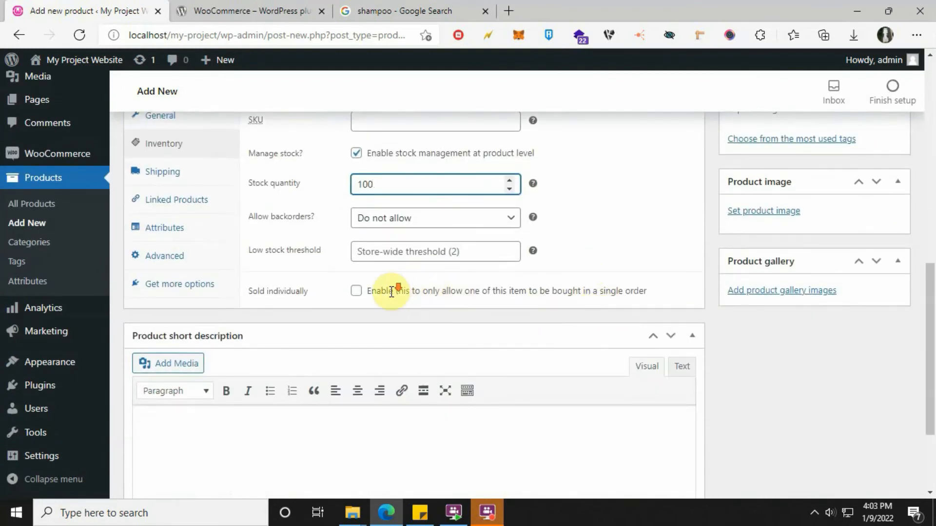
pyautogui.scroll(-3, 392, 291)
pyautogui.scroll(7, 380, 292)
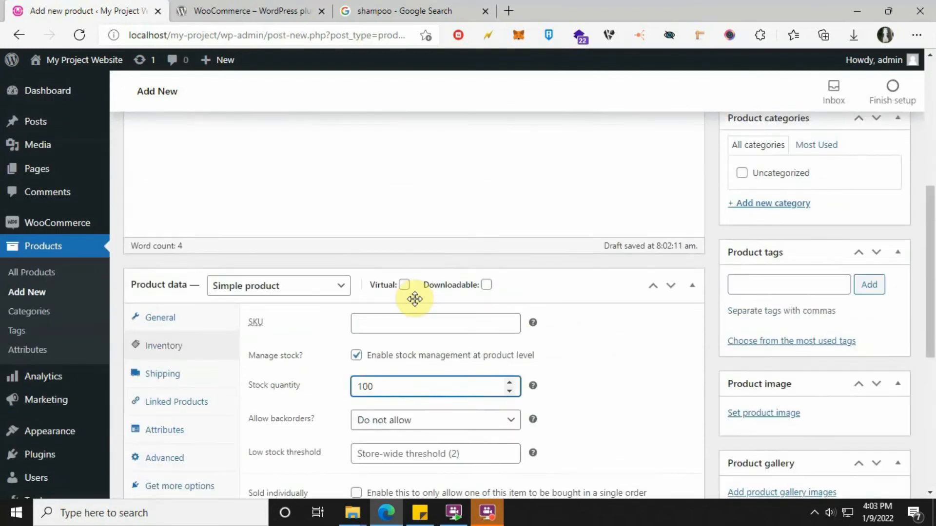
# - Upload HS_PH_Smooth_large__1_.jpg from the Desktop as the product image and publish the Head and Shoulders Pink product
pyautogui.scroll(-3, 673, 387)
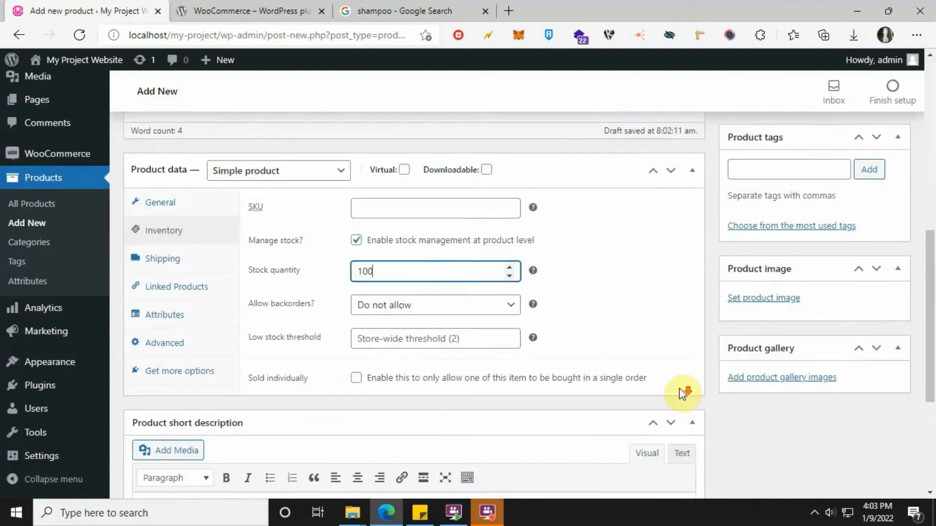
pyautogui.moveTo(827, 280); pyautogui.dragTo(721, 283)
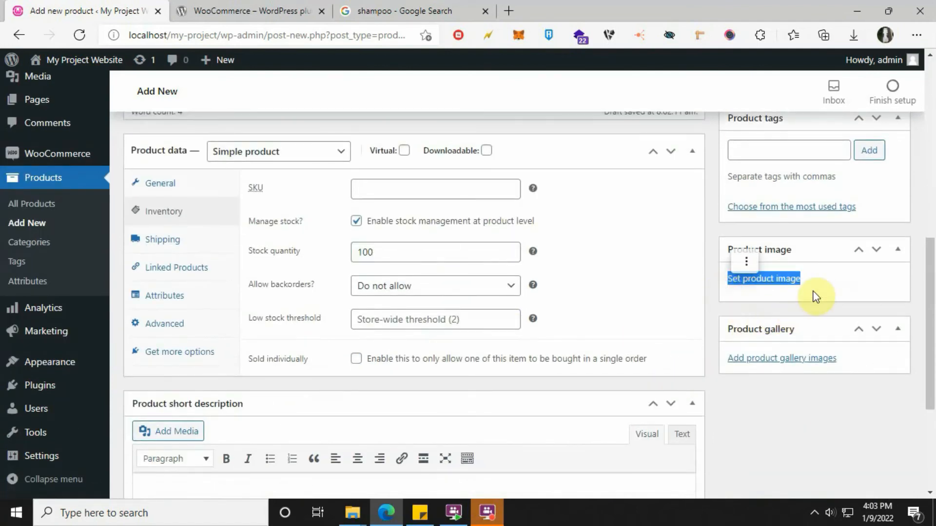
pyautogui.click(779, 282)
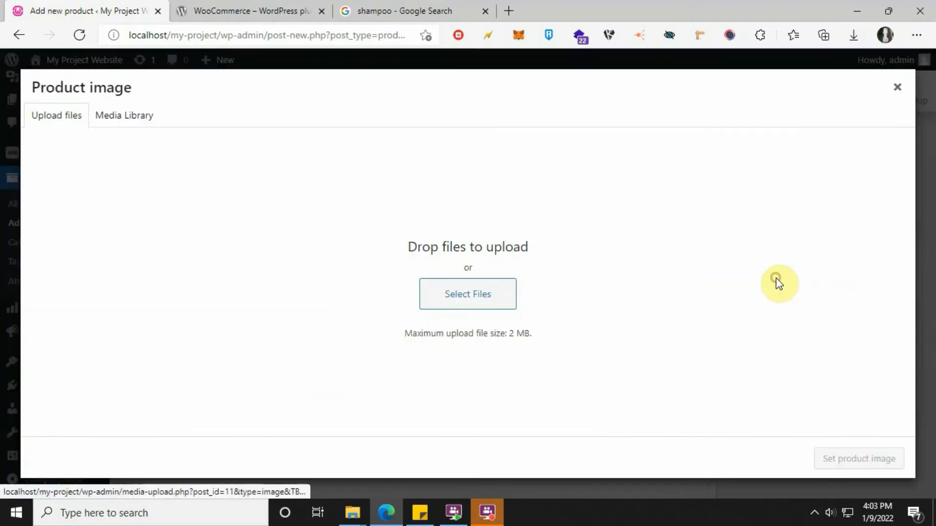
pyautogui.click(487, 299)
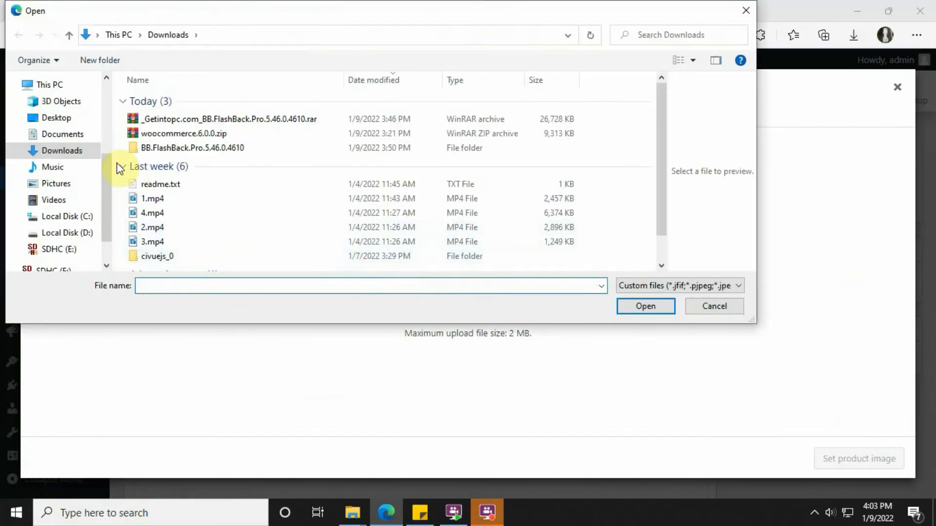
pyautogui.click(62, 122)
pyautogui.click(488, 154)
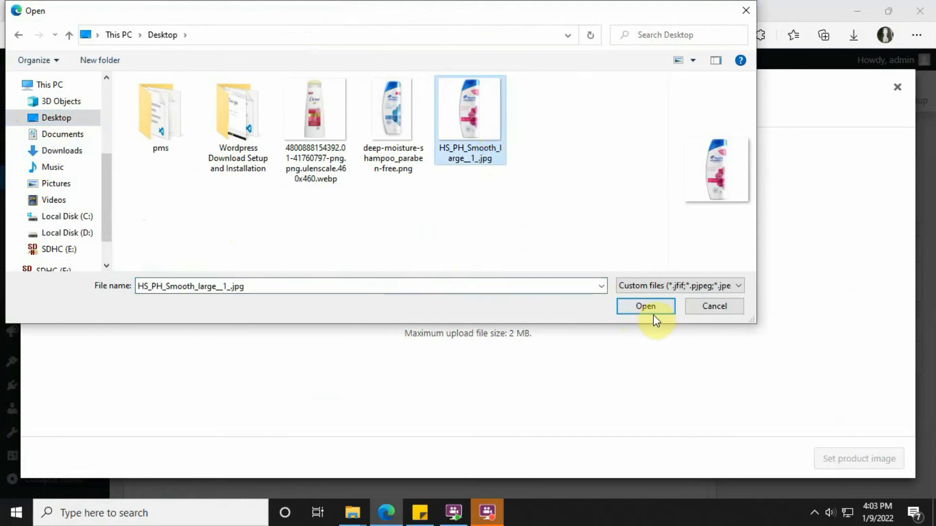
pyautogui.click(653, 309)
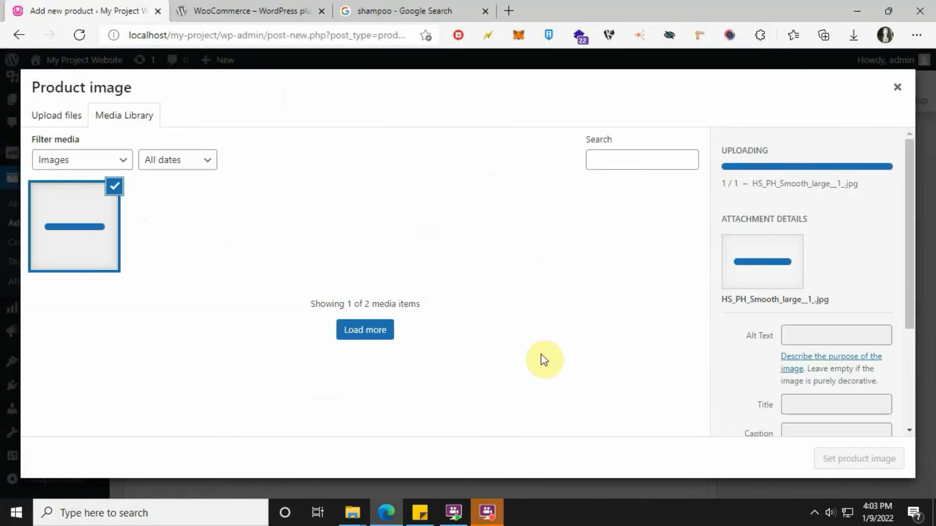
pyautogui.click(858, 458)
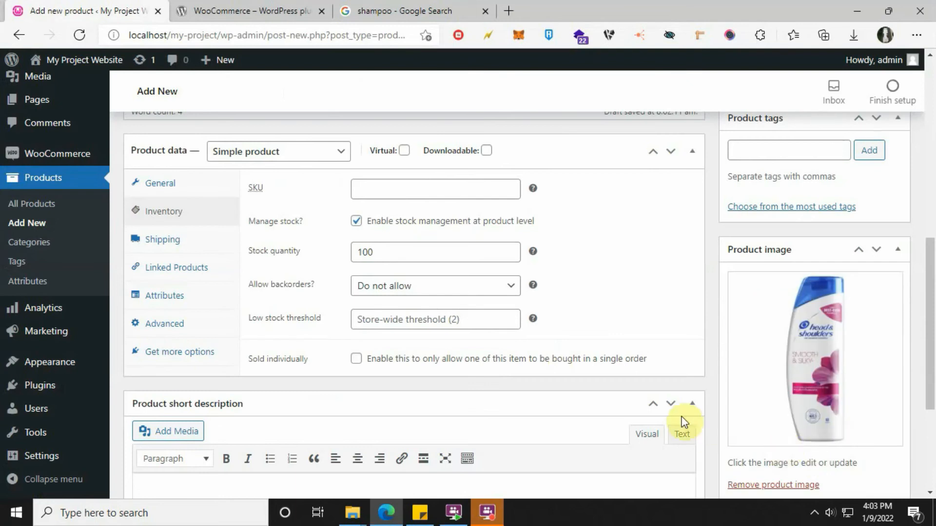
pyautogui.scroll(7, 748, 355)
pyautogui.click(876, 276)
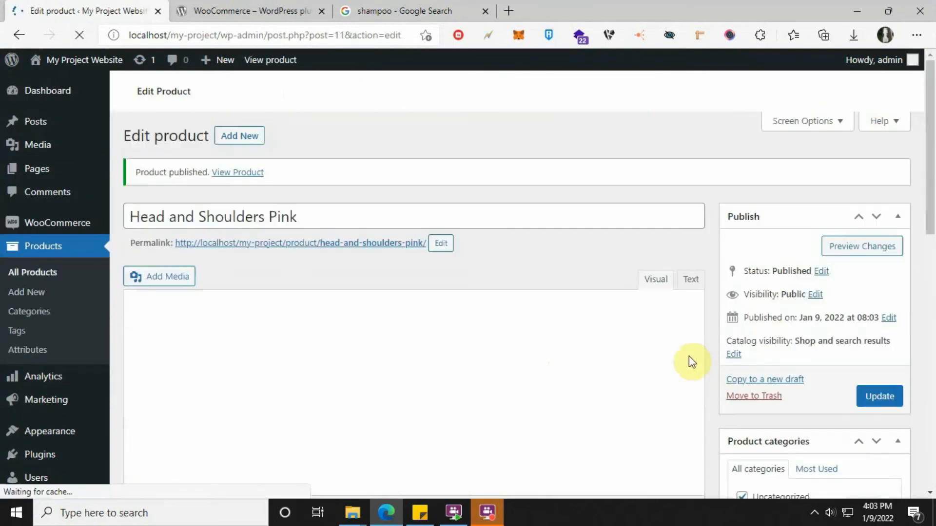
# - Add another new product named Head and Shoulders Blue with the description "The Content here"
pyautogui.click(251, 139)
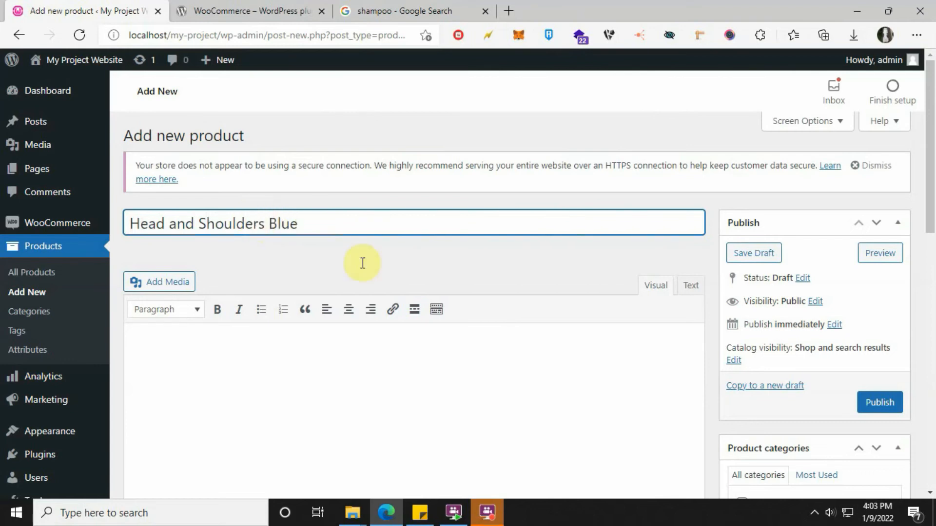
pyautogui.scroll(-1, 363, 263)
pyautogui.click(429, 273)
pyautogui.write('The Content')
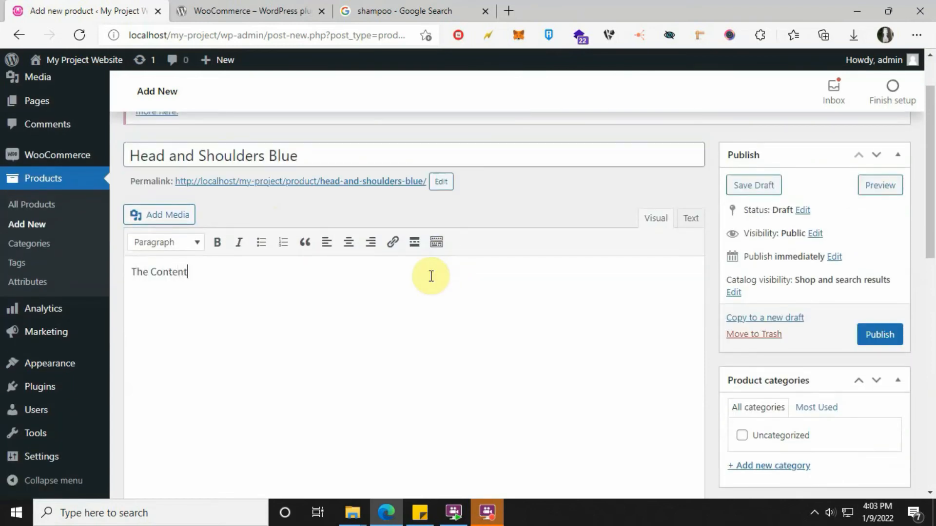
# - Set the Head and Shoulders Blue product's regular price to 200 and its sale price to 199
pyautogui.scroll(-5, 431, 275)
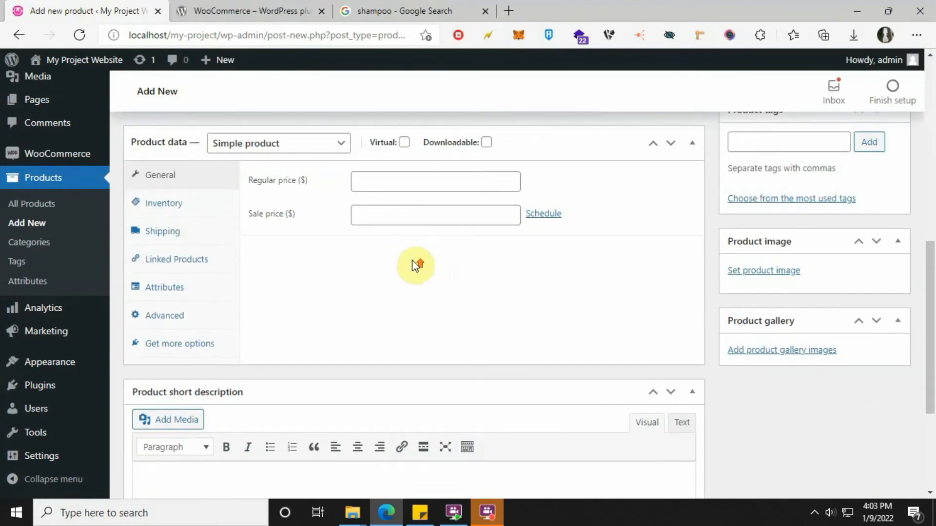
pyautogui.scroll(1, 412, 259)
pyautogui.click(403, 249)
pyautogui.write('2')
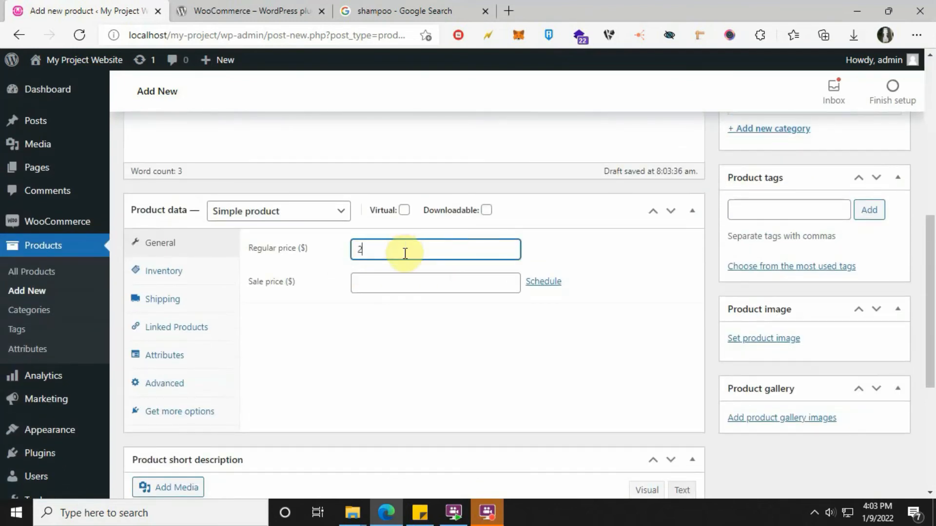
pyautogui.write('00')
pyautogui.click(401, 280)
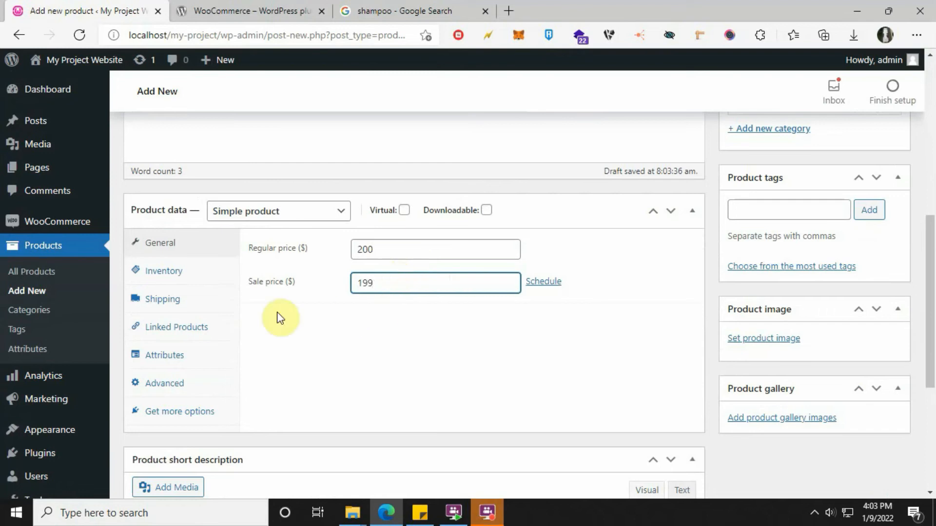
# - Enable product-level stock management for Head and Shoulders Blue and set its stock quantity to 150
pyautogui.click(201, 276)
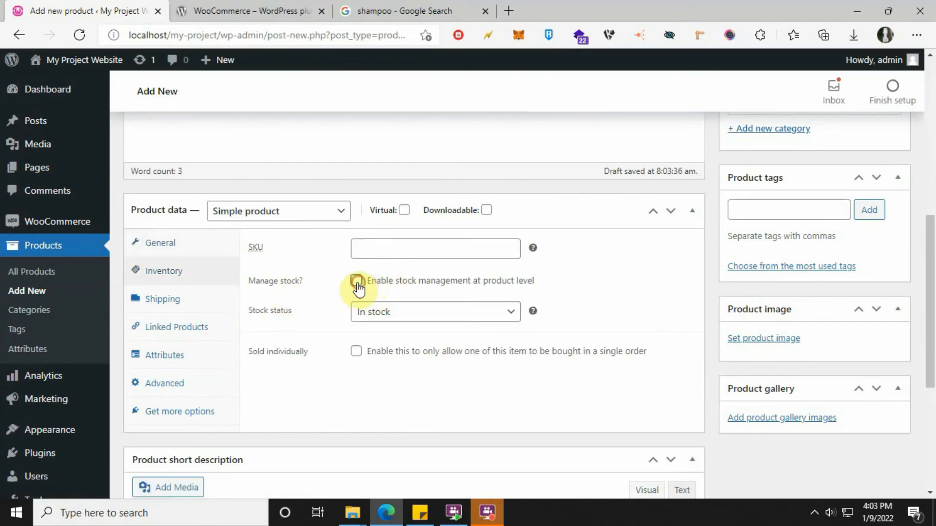
pyautogui.click(357, 285)
pyautogui.doubleClick(379, 310)
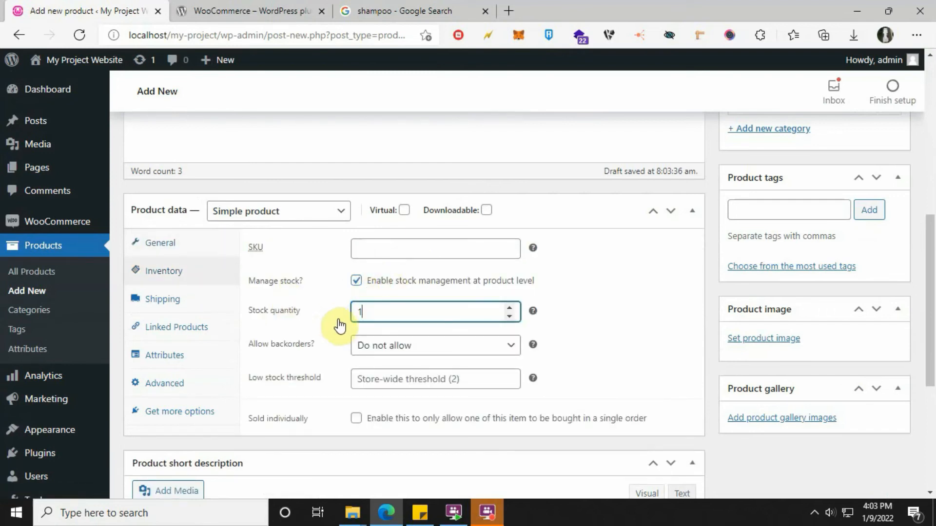
pyautogui.scroll(-1, 365, 306)
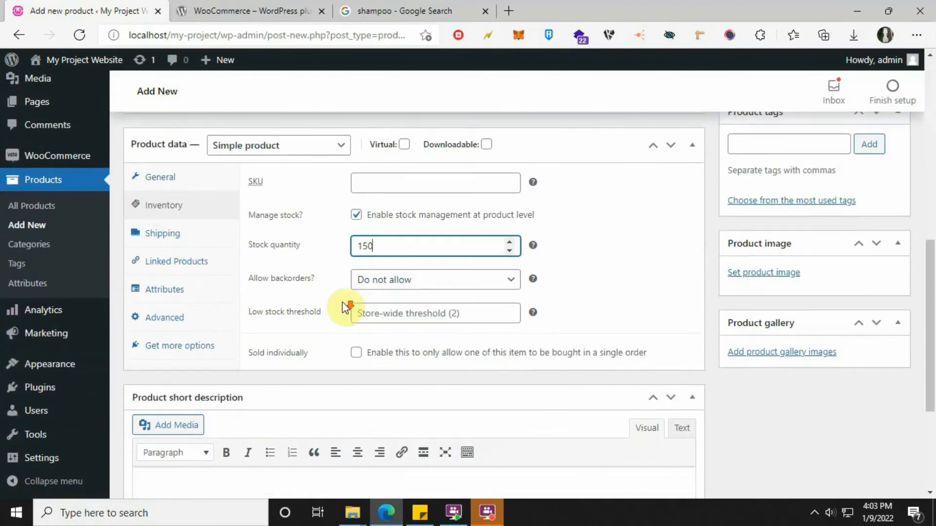
# - Look through the blue shampoo product's advanced settings, recommended extensions and linked products
pyautogui.click(183, 322)
pyautogui.click(189, 342)
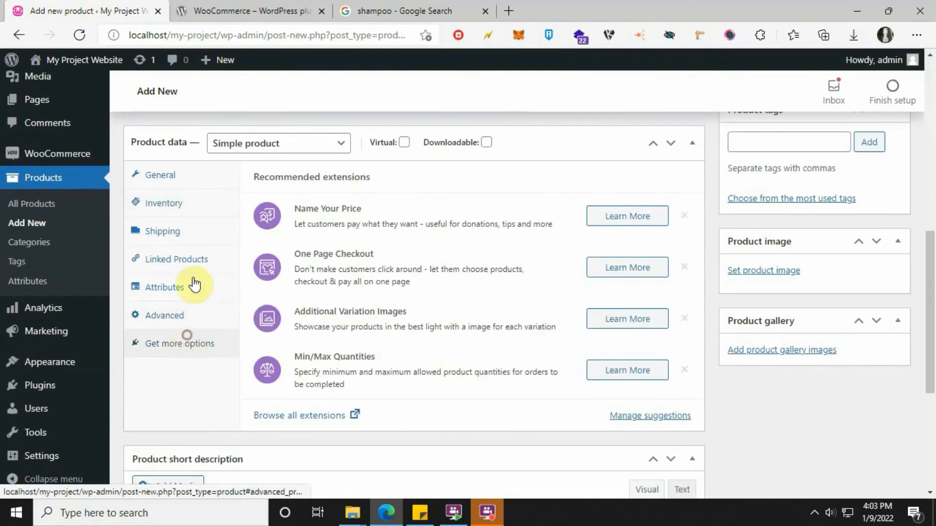
pyautogui.click(197, 259)
pyautogui.scroll(-1, 395, 282)
pyautogui.scroll(2, 395, 281)
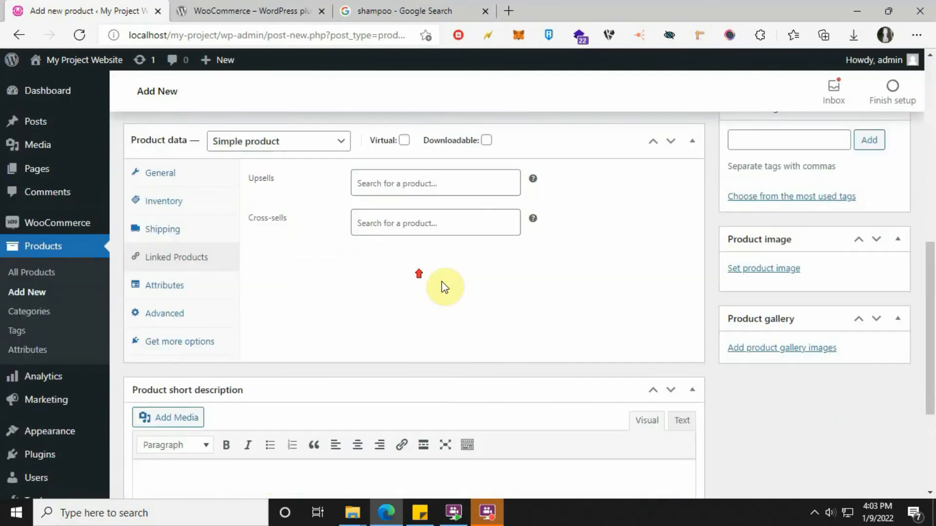
# - Upload deep-moisture-shampoo_paraben-free.png from the Desktop and set it as the blue shampoo's product image
pyautogui.click(768, 280)
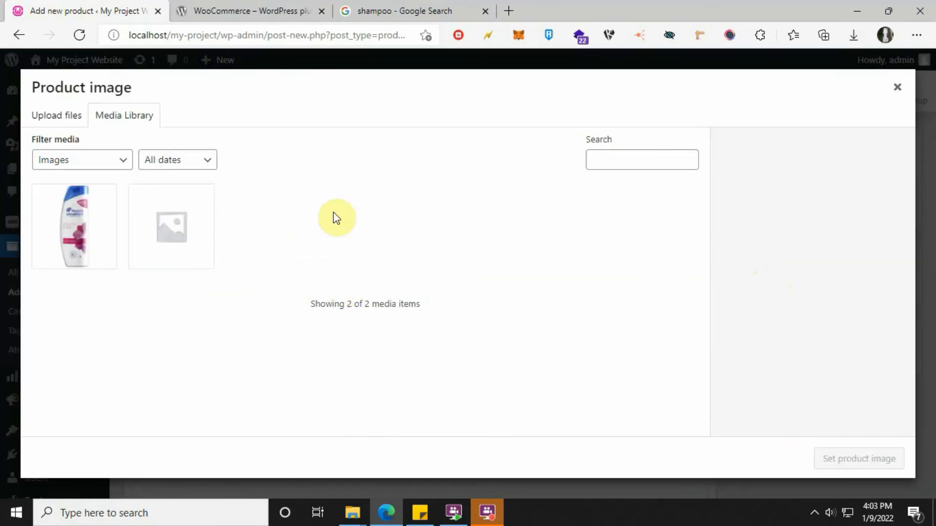
pyautogui.click(895, 88)
pyautogui.click(761, 283)
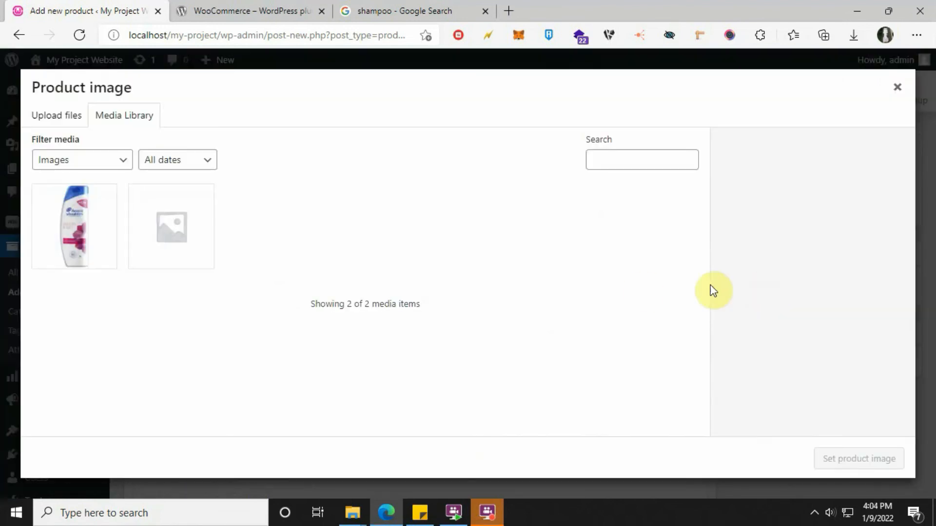
pyautogui.click(65, 117)
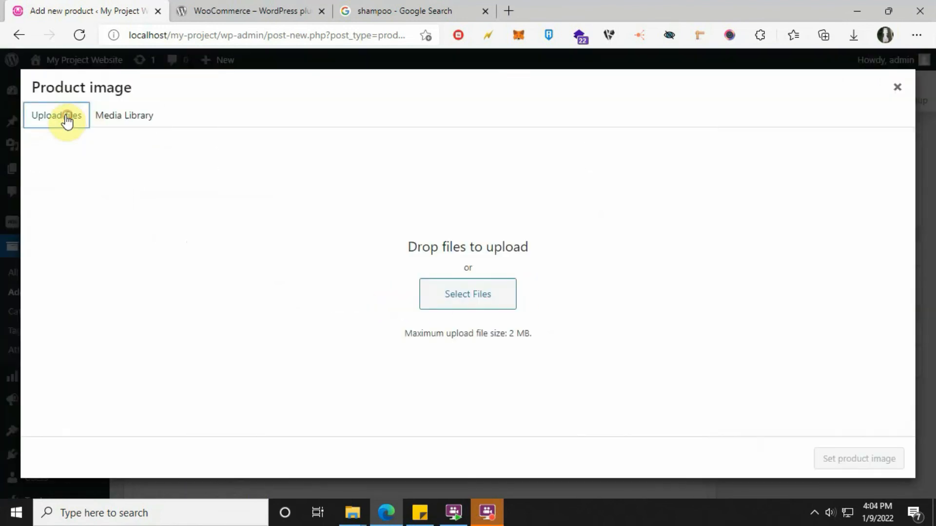
pyautogui.click(494, 297)
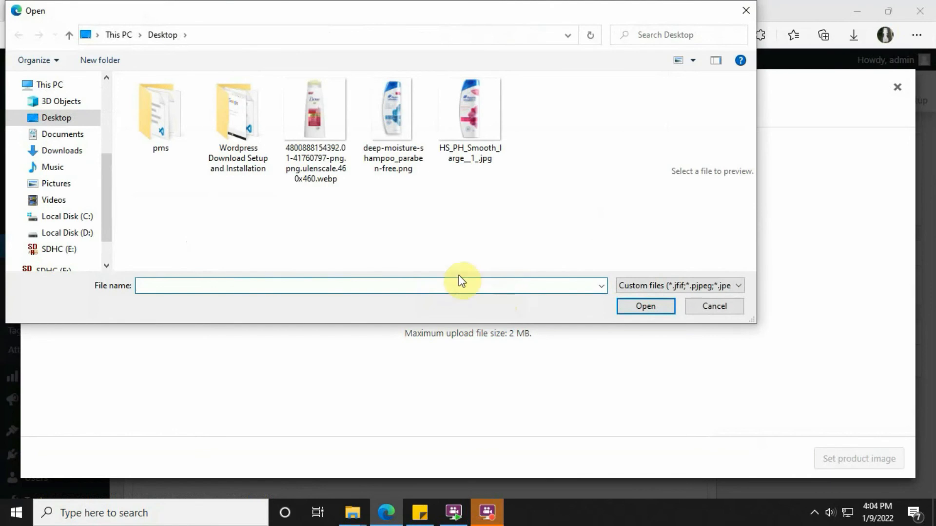
pyautogui.click(390, 115)
pyautogui.click(653, 311)
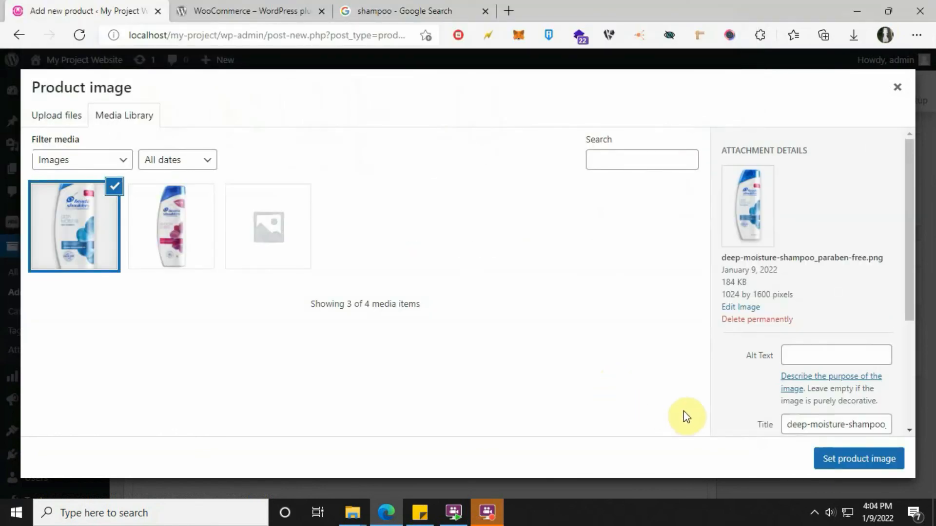
pyautogui.click(843, 458)
# - Publish the Head and Shoulders Blue product and open the list of all products
pyautogui.scroll(-4, 661, 339)
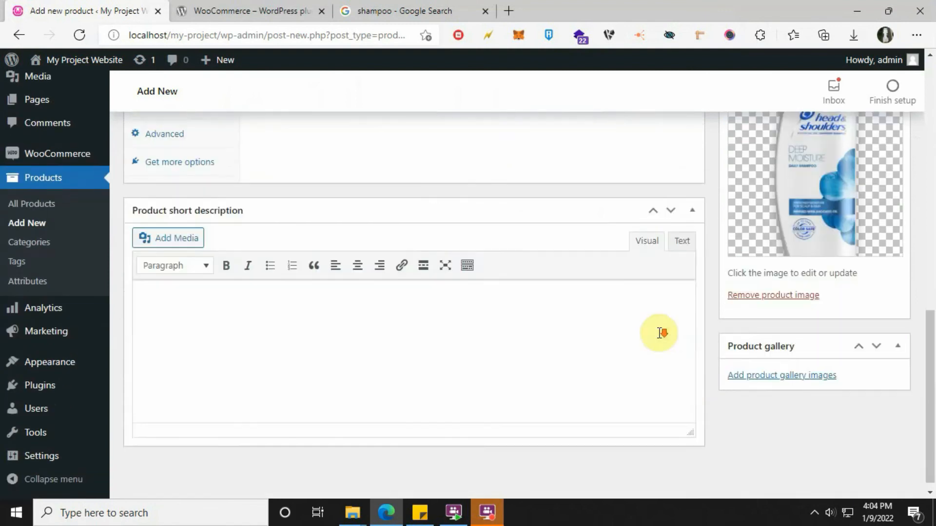
pyautogui.scroll(10, 660, 330)
pyautogui.click(868, 285)
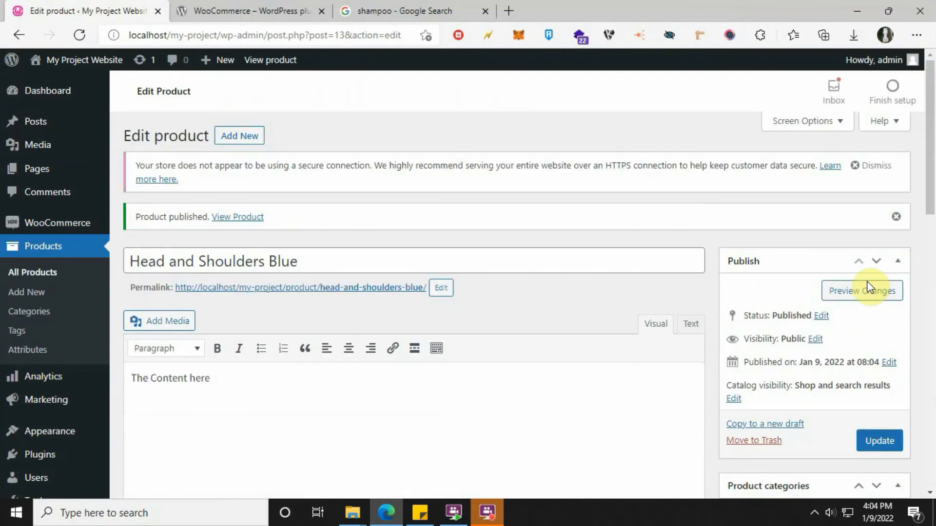
pyautogui.click(51, 248)
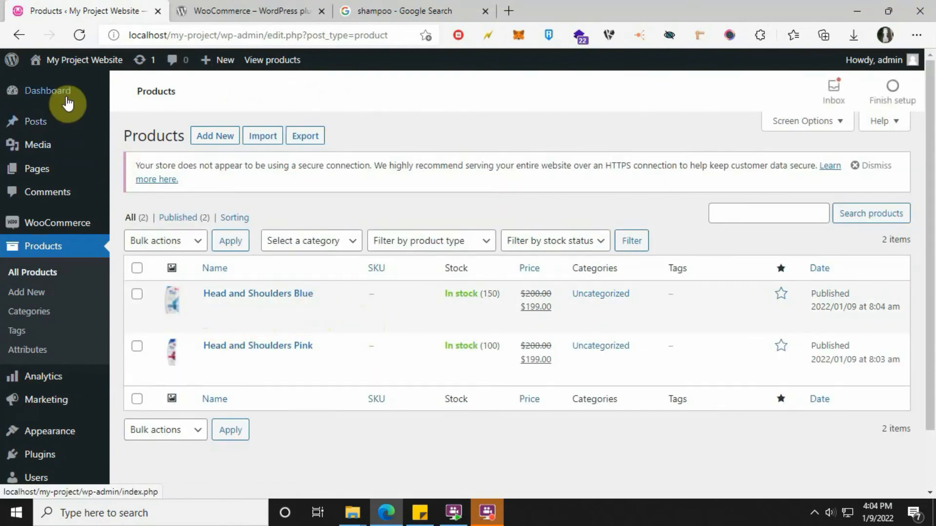
# - Open the My Project Website front end in a new tab and view its Shop page
pyautogui.rightClick(80, 61)
pyautogui.click(122, 74)
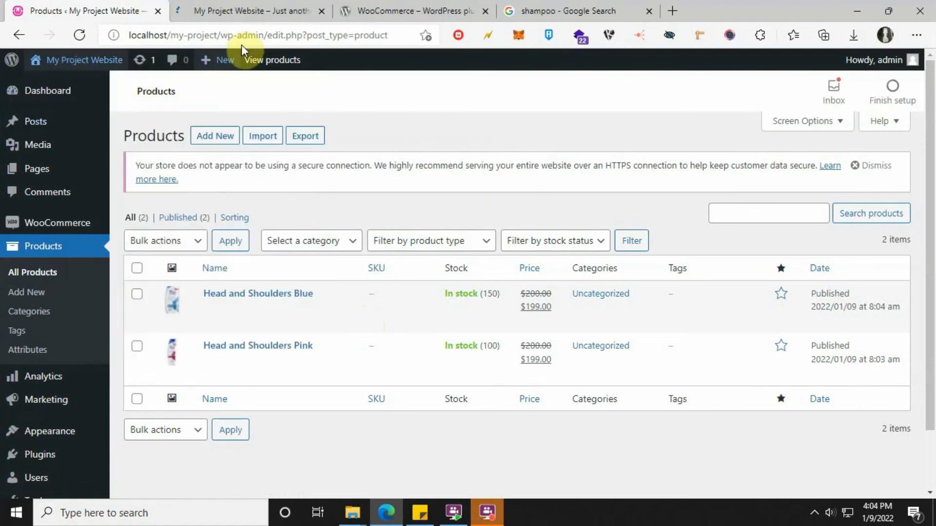
pyautogui.click(235, 10)
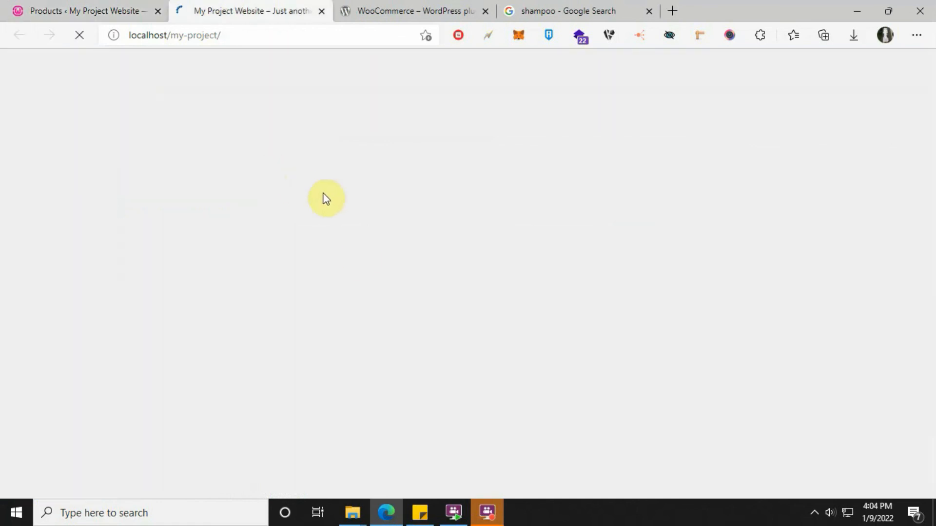
pyautogui.scroll(-2, 434, 276)
pyautogui.scroll(3, 435, 276)
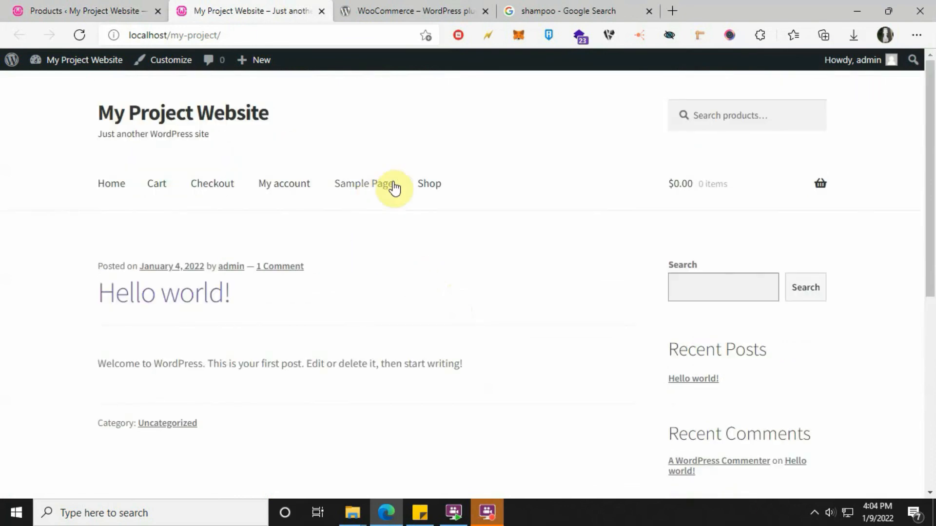
pyautogui.click(429, 188)
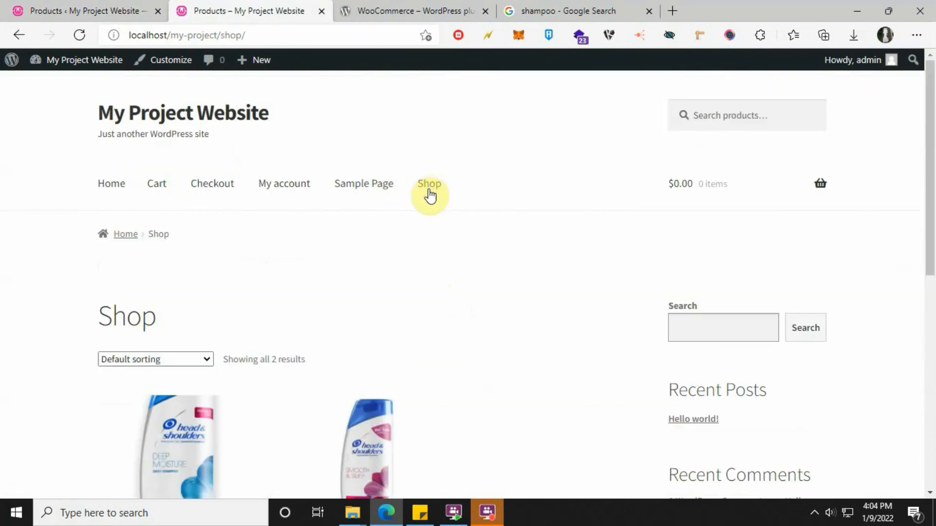
# - Add the Head and Shoulders Blue shampoo to the cart from the Shop page and view the cart
pyautogui.scroll(-4, 481, 246)
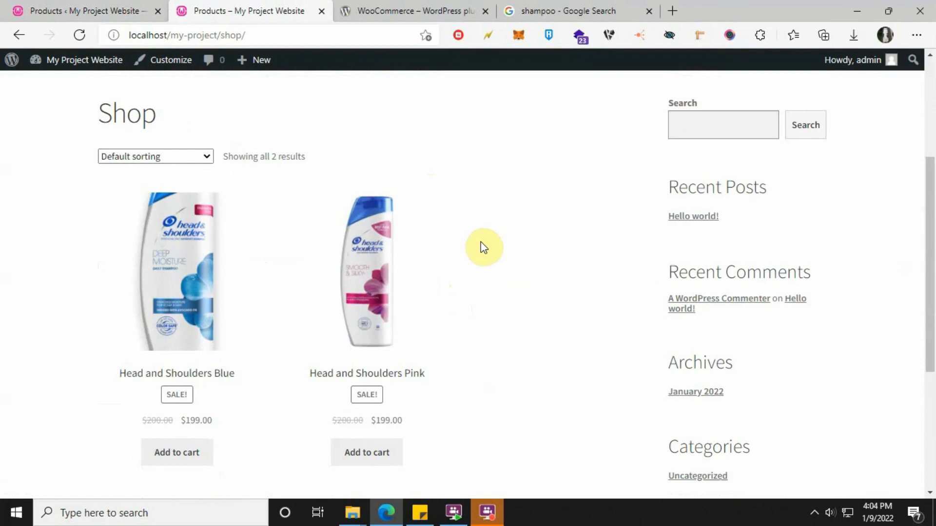
pyautogui.scroll(-1, 483, 244)
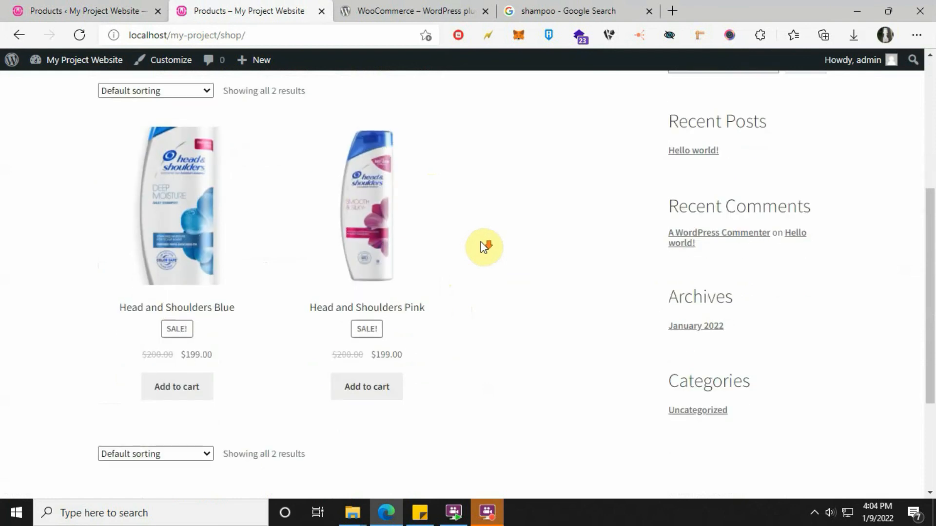
pyautogui.click(170, 385)
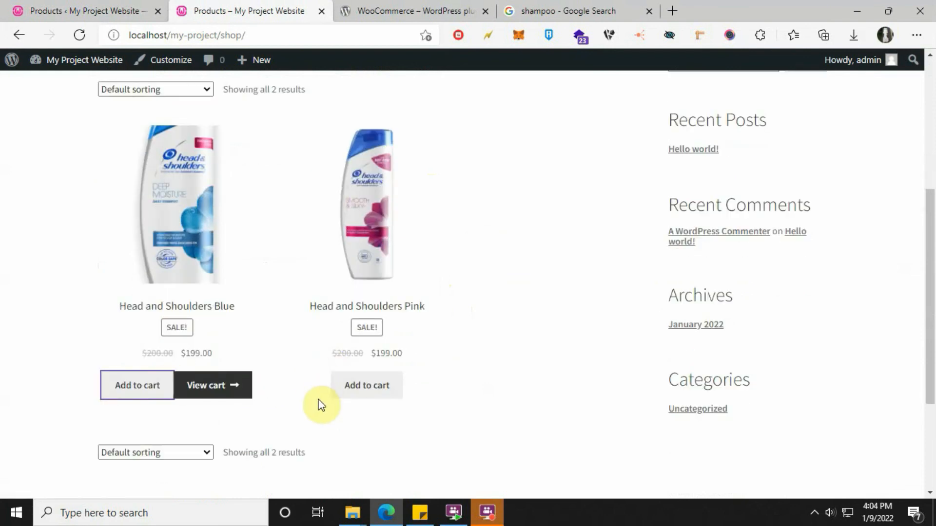
pyautogui.click(212, 384)
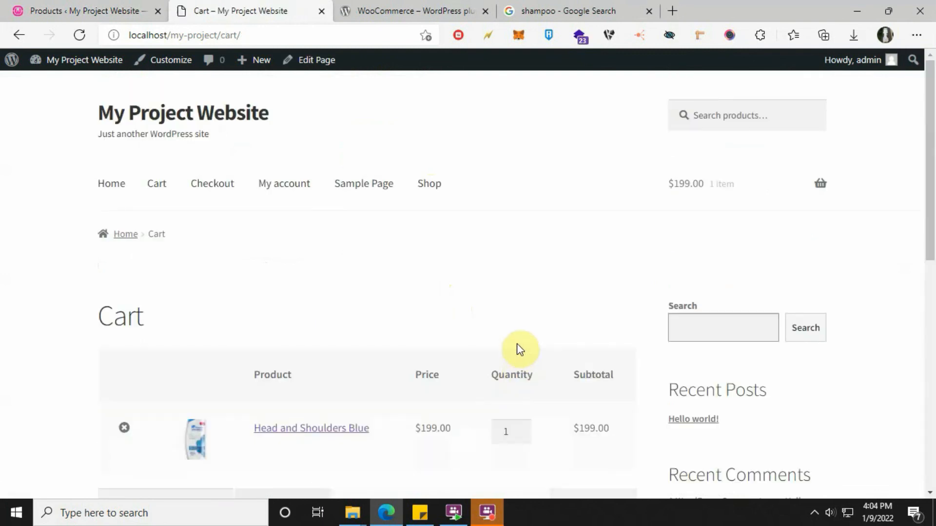
# - Review the cart's item and totals, and proceed to checkout
pyautogui.scroll(-4, 502, 245)
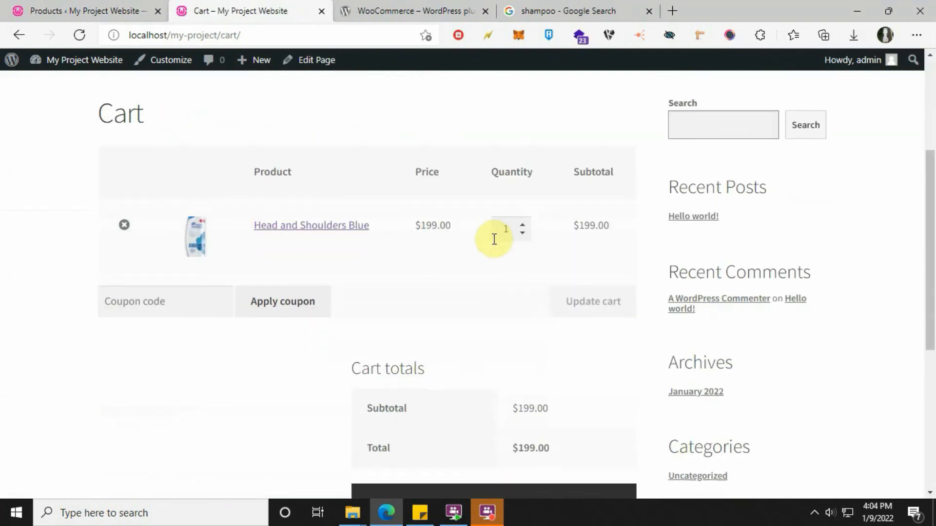
pyautogui.scroll(-3, 494, 239)
pyautogui.scroll(6, 495, 241)
pyautogui.scroll(-4, 495, 242)
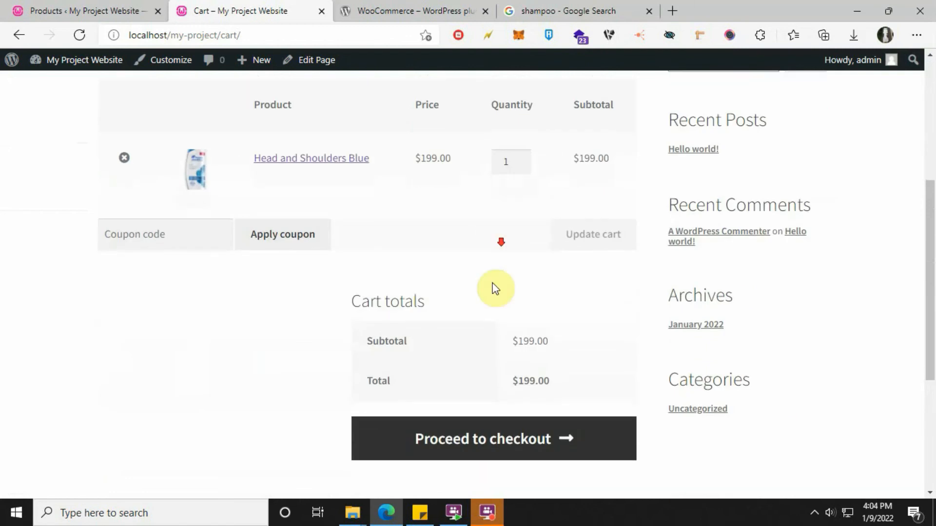
pyautogui.click(493, 427)
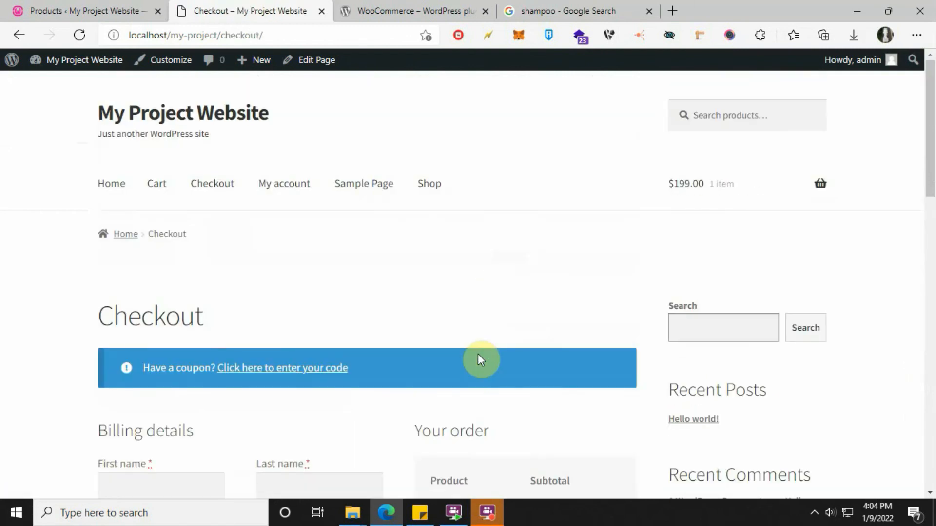
# - Examine the order summary and the name and company fields of the billing details on the Checkout page
pyautogui.scroll(-7, 467, 303)
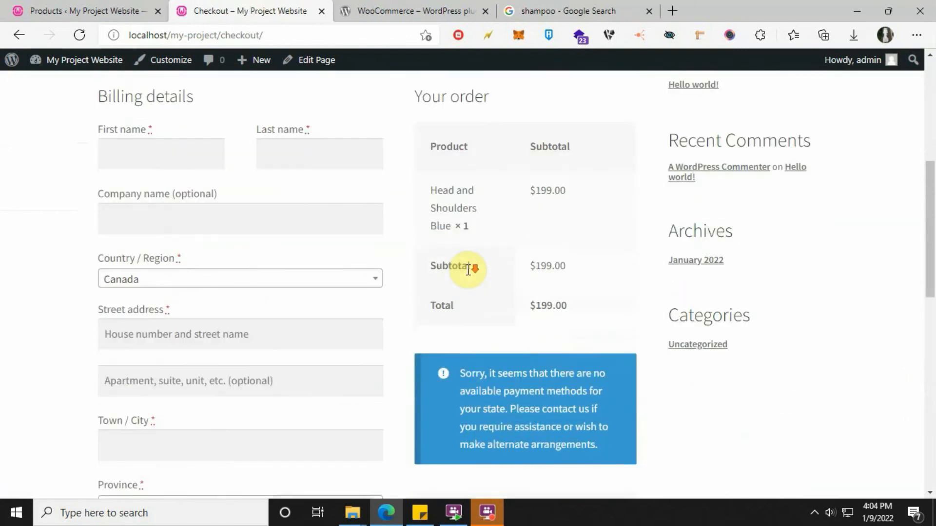
pyautogui.click(190, 159)
pyautogui.click(327, 161)
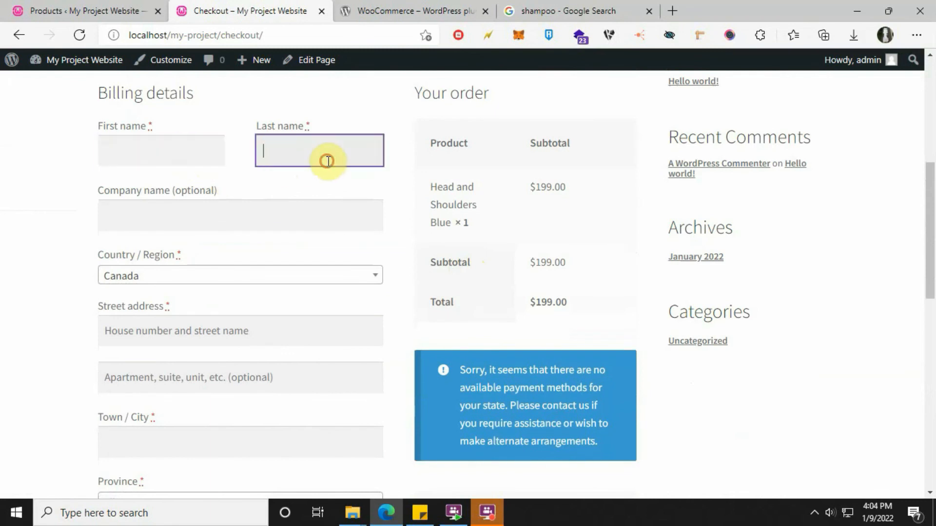
pyautogui.click(320, 219)
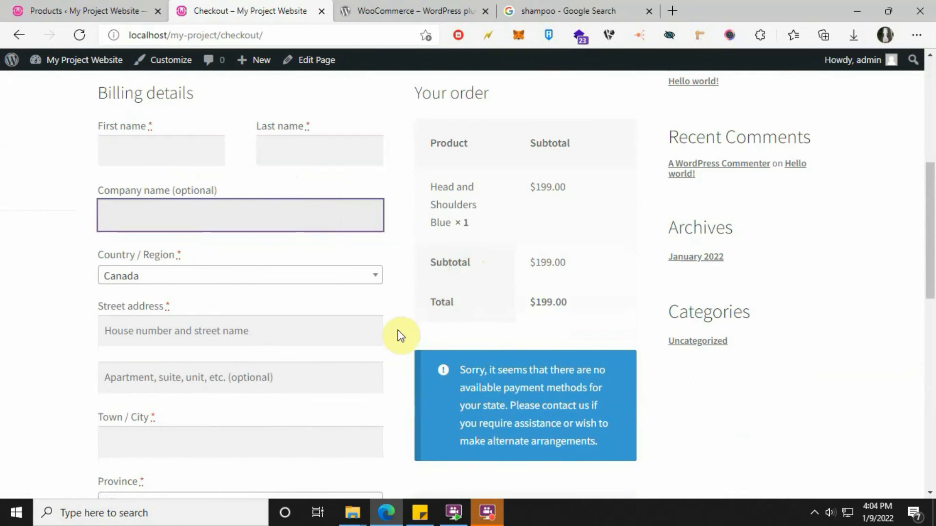
pyautogui.moveTo(488, 522)
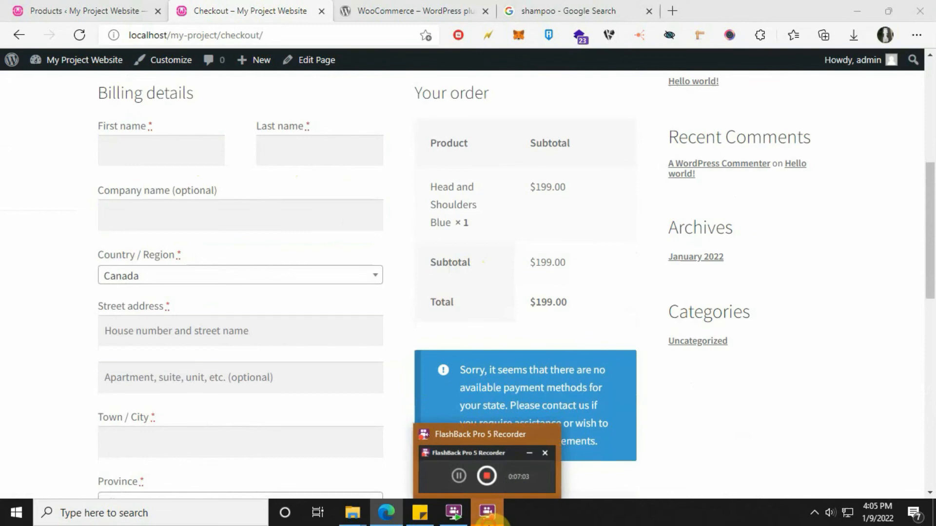
pyautogui.click(463, 441)
pyautogui.click(424, 205)
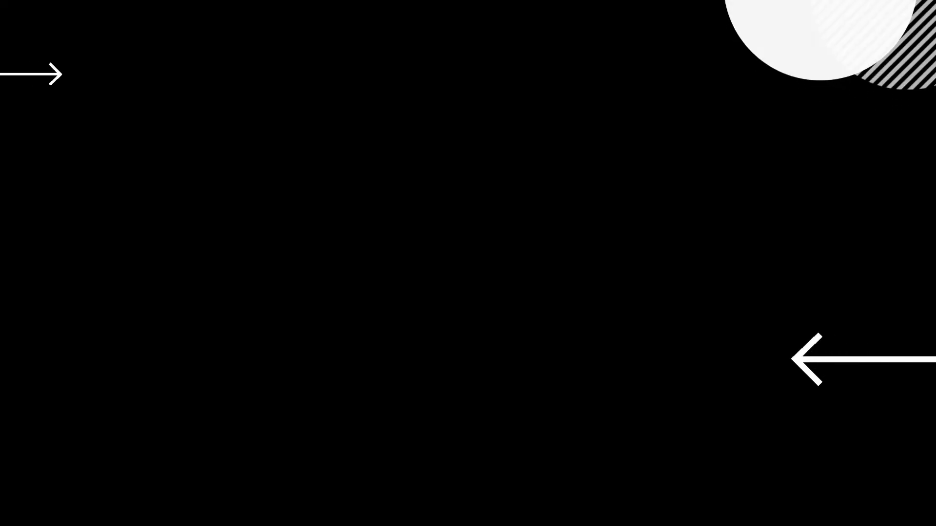